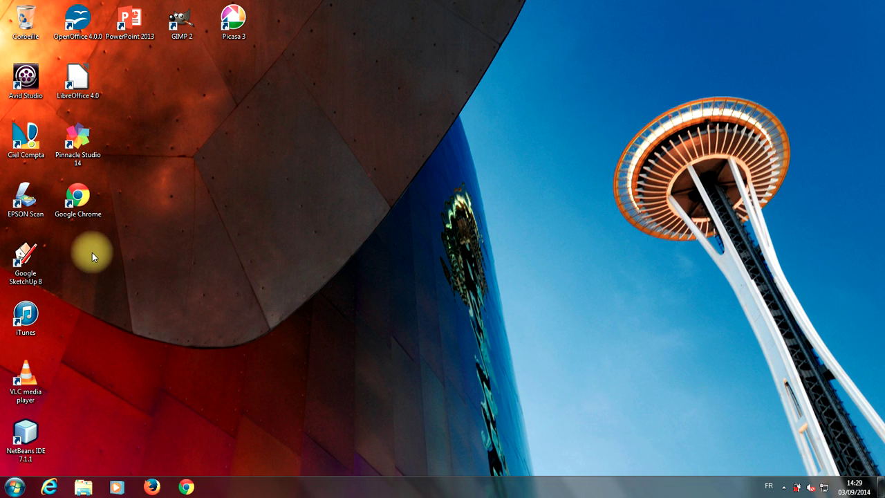
Step: Browse the list of all installed programs and examine the contents of the Celestia, Ciel and Avid Studio folders
click(15, 487)
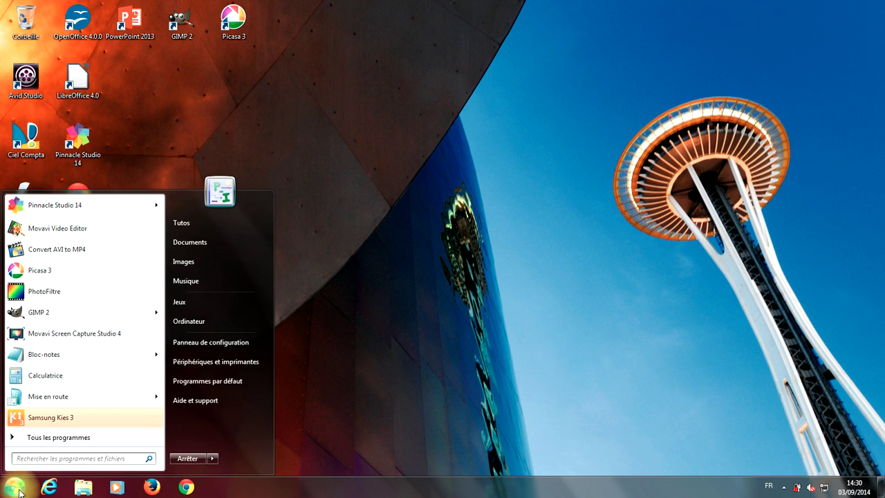
click(48, 438)
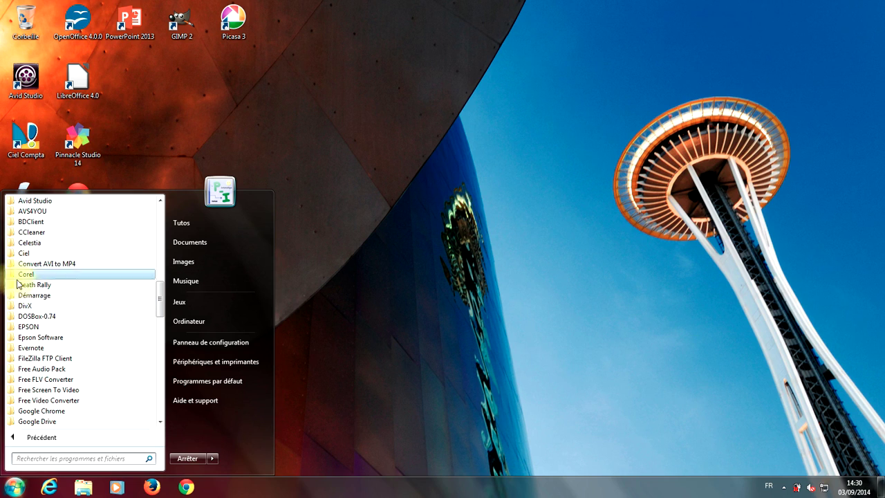
click(35, 246)
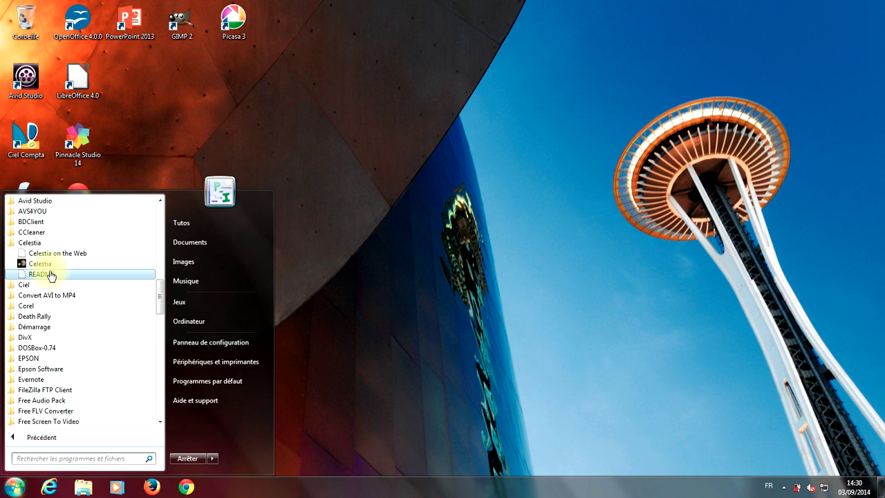
click(24, 243)
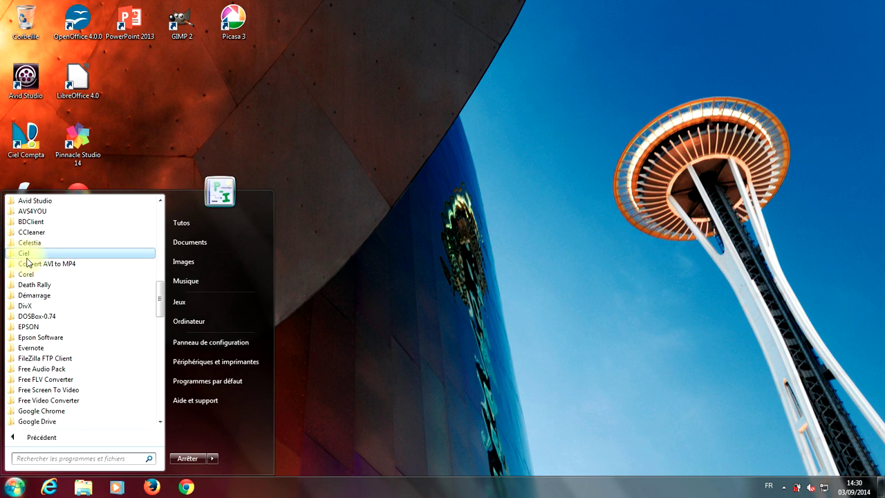
click(28, 256)
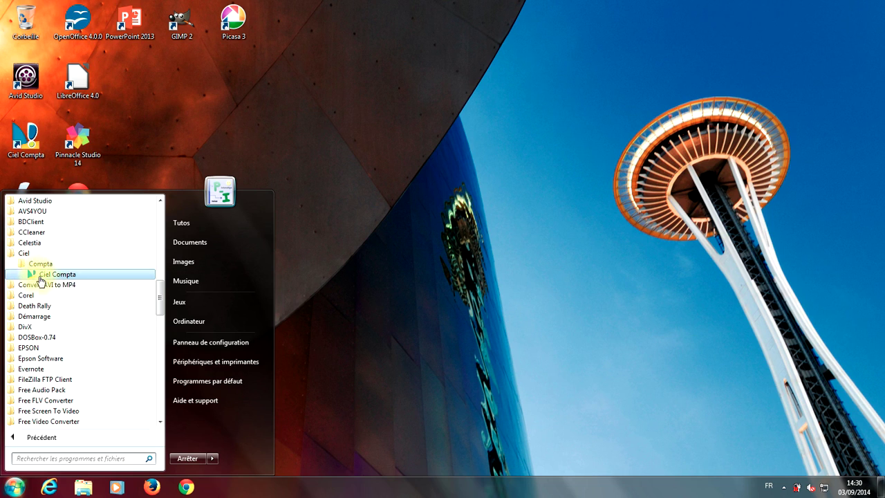
click(21, 254)
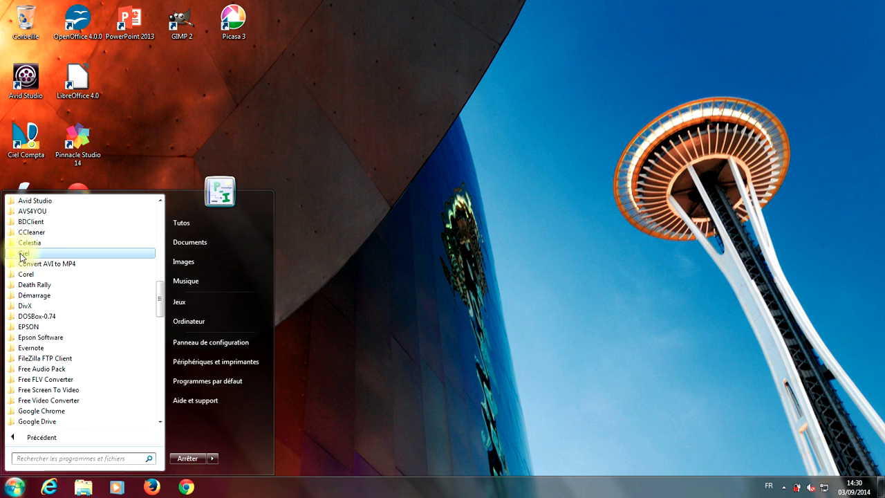
click(44, 201)
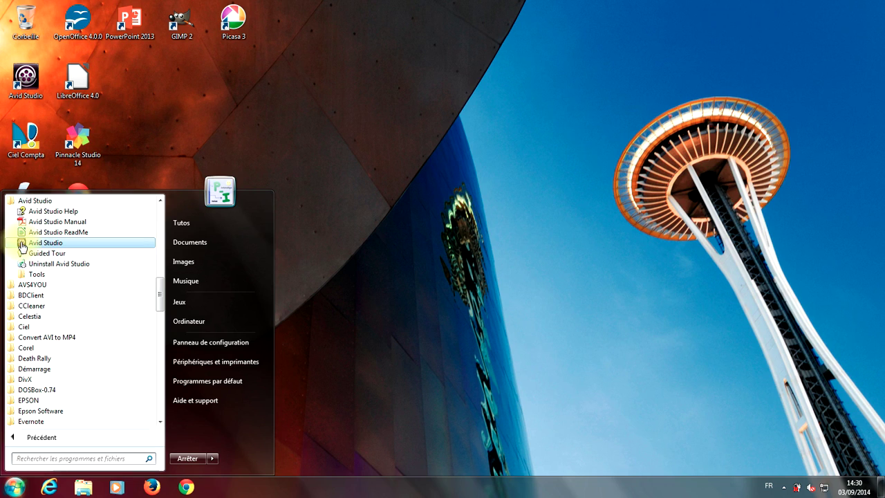
click(31, 201)
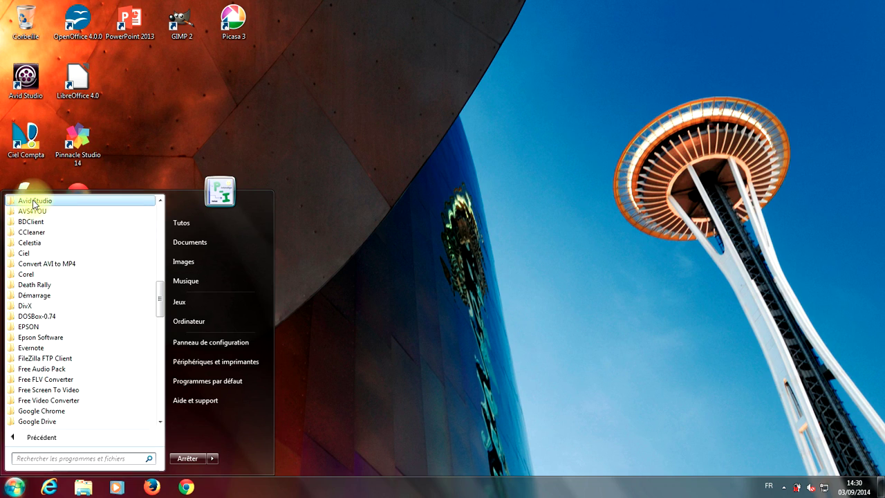
click(29, 253)
click(29, 254)
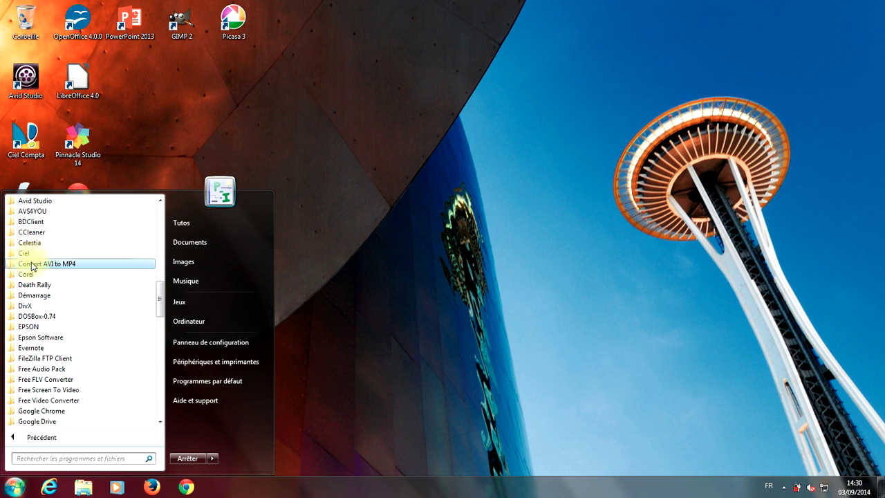
Step: Create a desktop shortcut for the Celestia program from its folder in the list of all programs
click(38, 243)
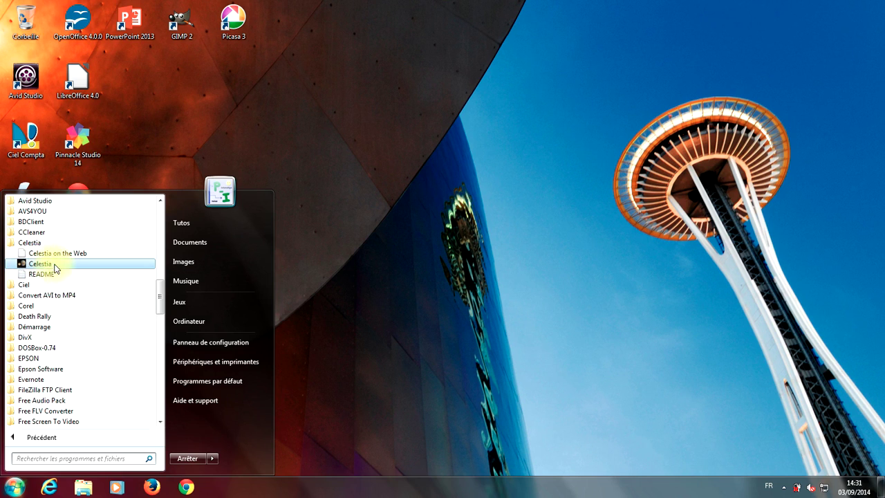
right_click(35, 264)
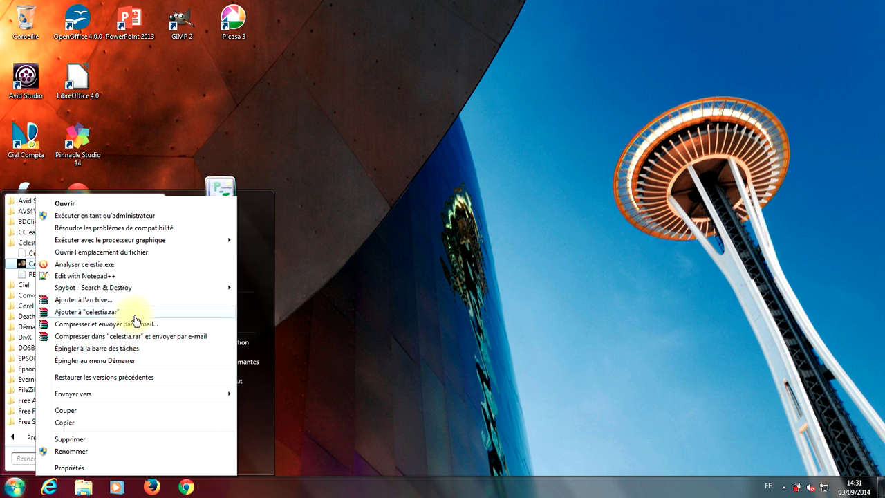
mouse_move(78, 399)
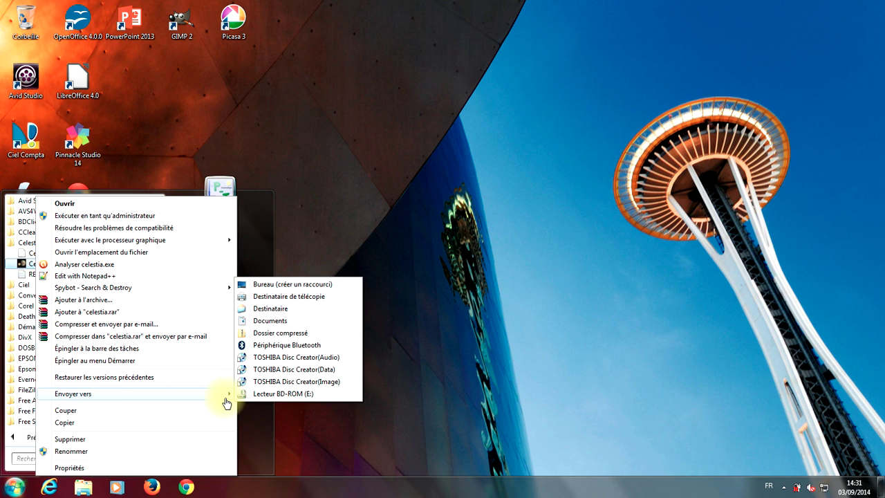
right_click(31, 266)
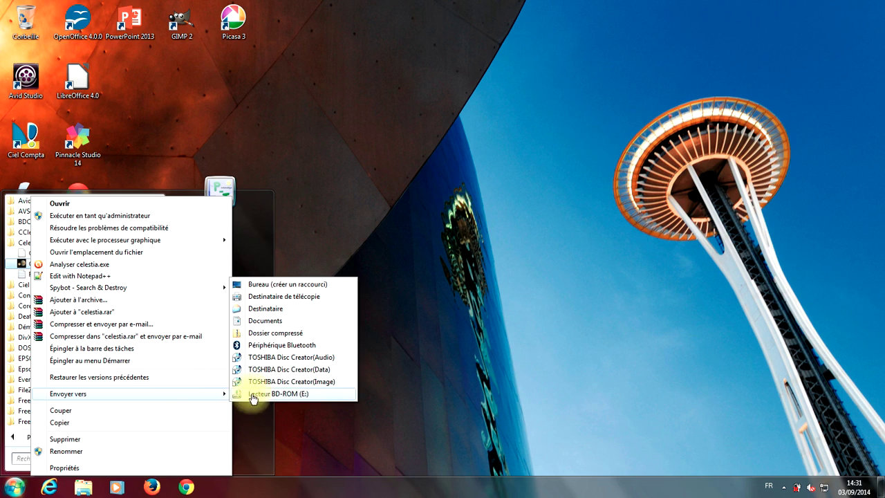
click(284, 291)
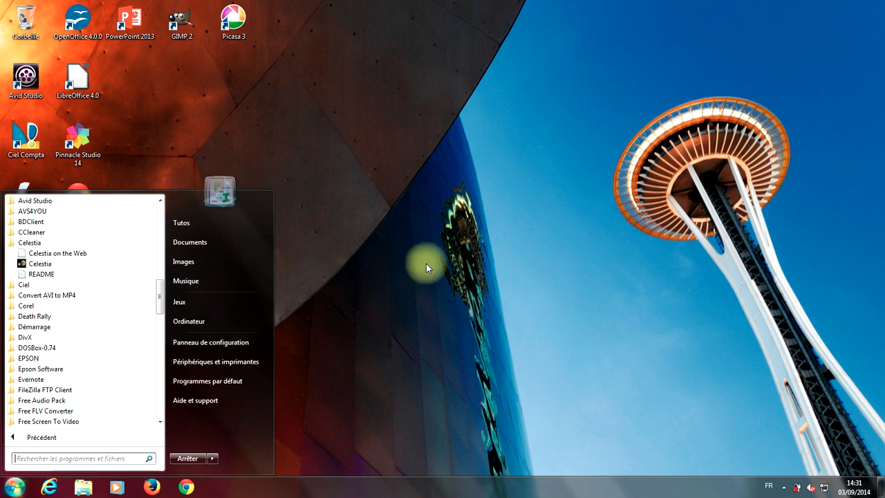
click(513, 258)
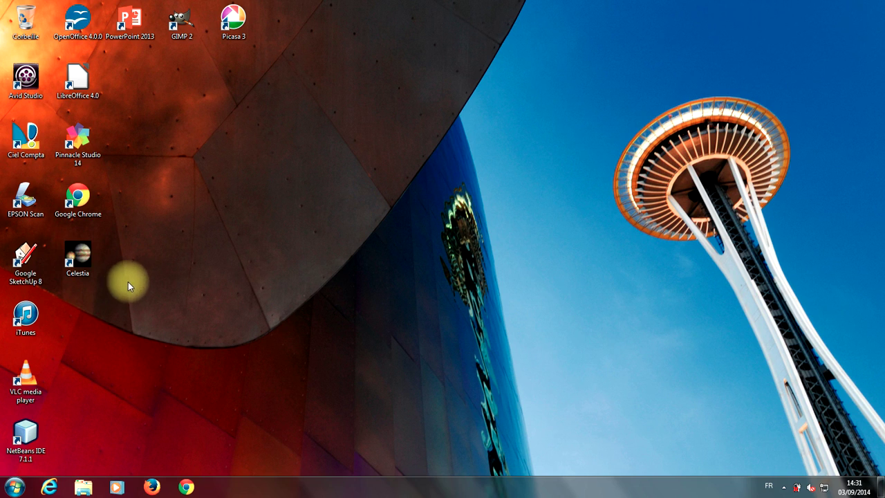
Step: Create a desktop shortcut for Samsung Kies 3 from the Kies3 subfolder of the Samsung program folder
click(9, 491)
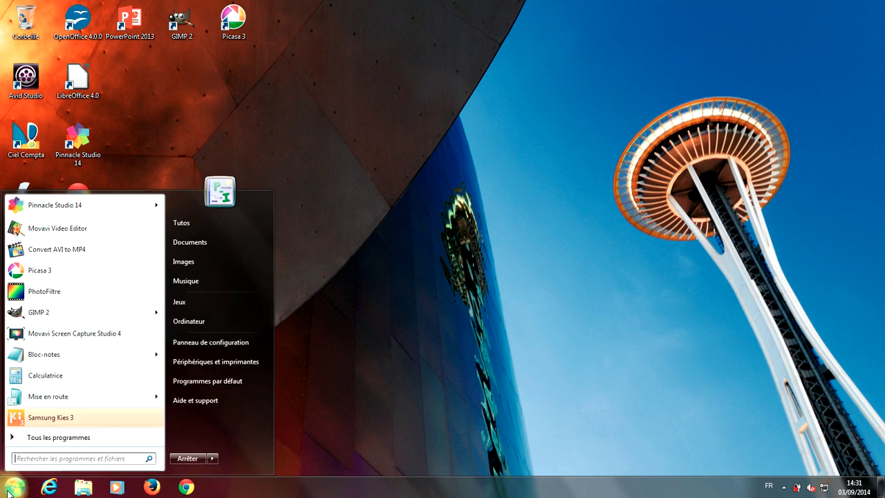
click(44, 441)
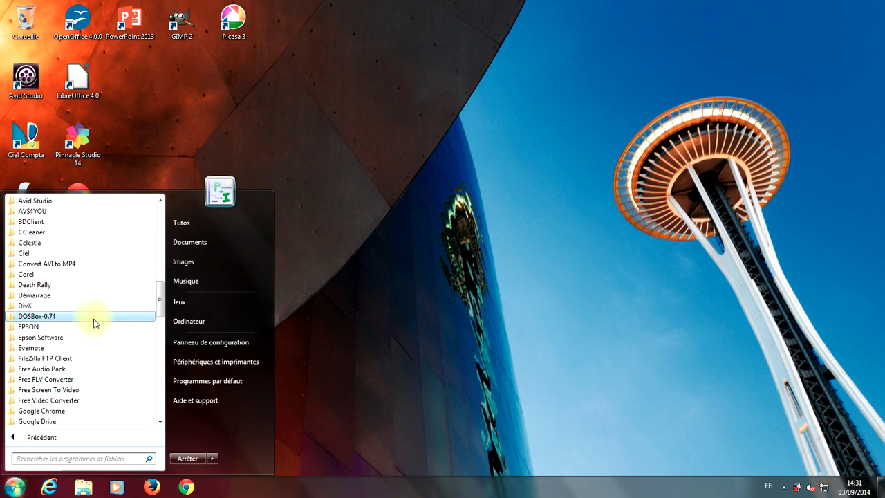
scroll(95, 322, down, 6)
scroll(95, 323, down, 6)
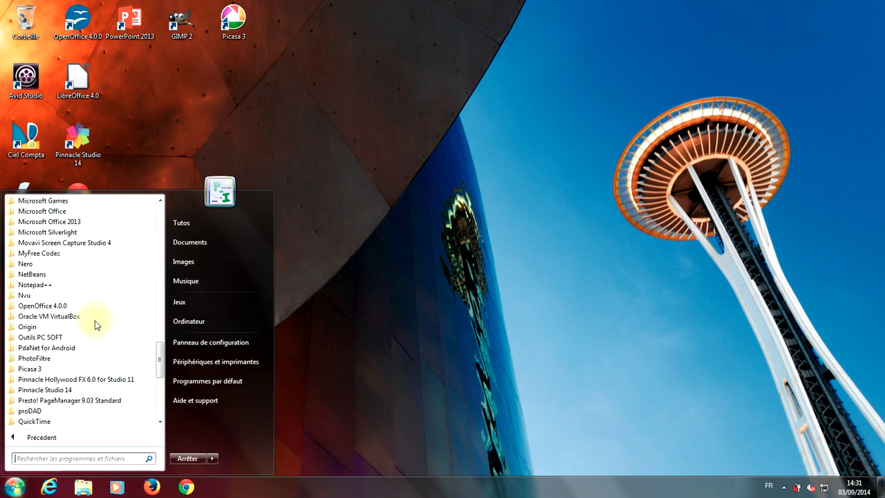
scroll(73, 336, down, 4)
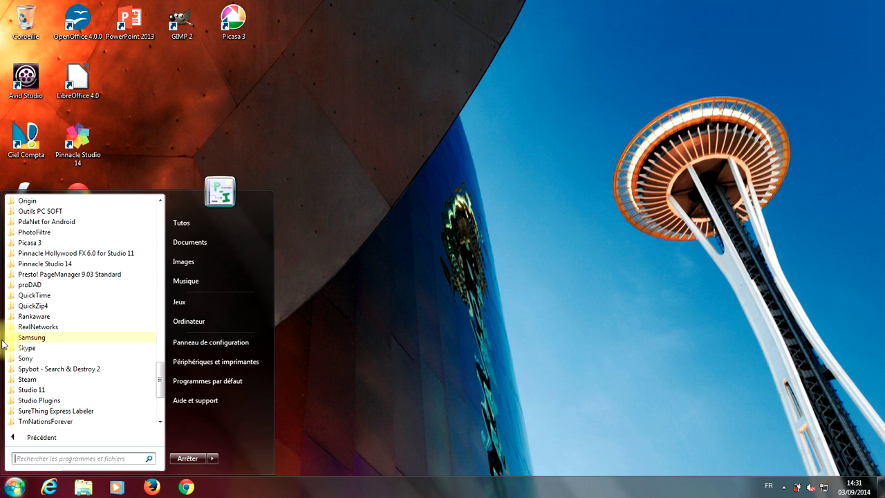
click(45, 338)
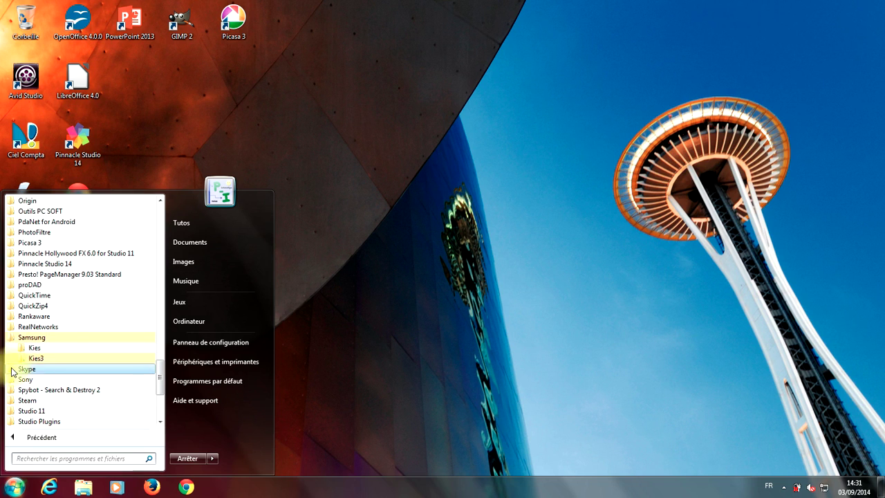
click(42, 359)
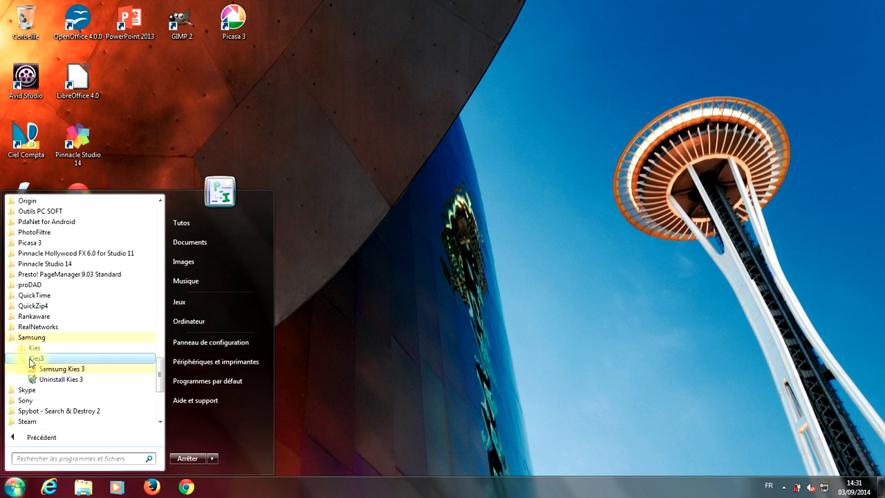
right_click(62, 372)
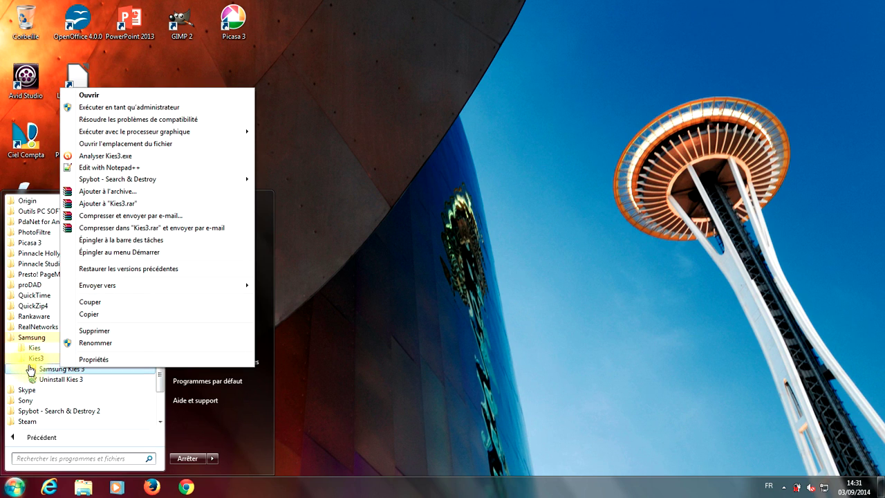
mouse_move(109, 286)
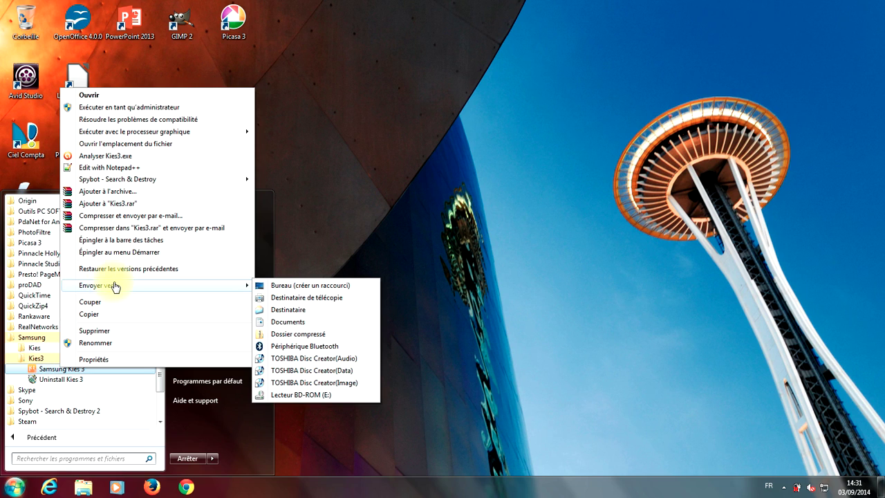
click(317, 286)
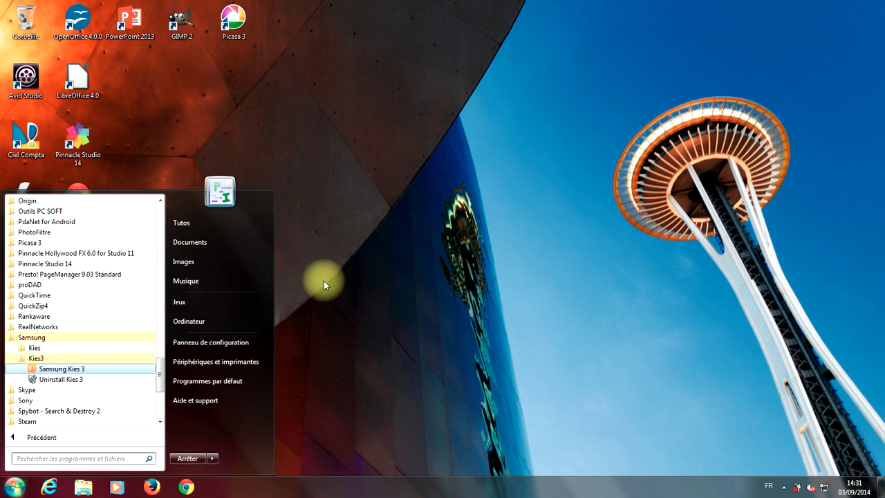
click(379, 266)
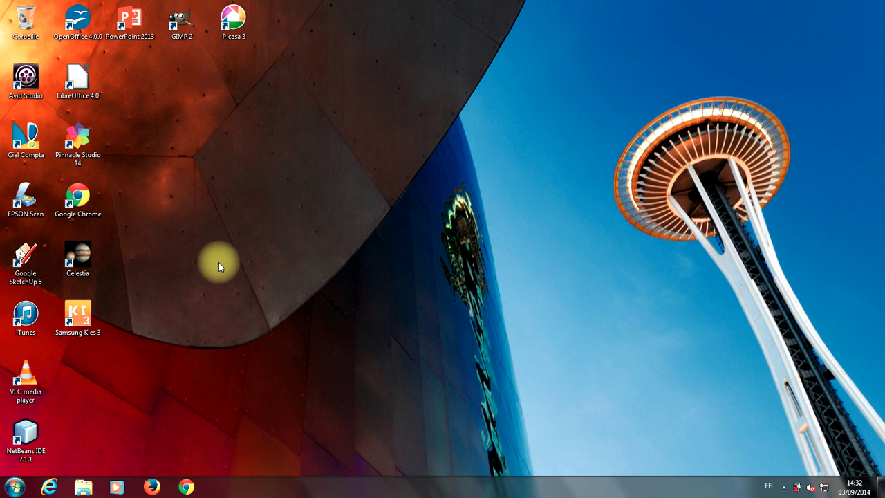
Step: Create a desktop shortcut to the Autres folder in the Documents library and close the library window
click(14, 487)
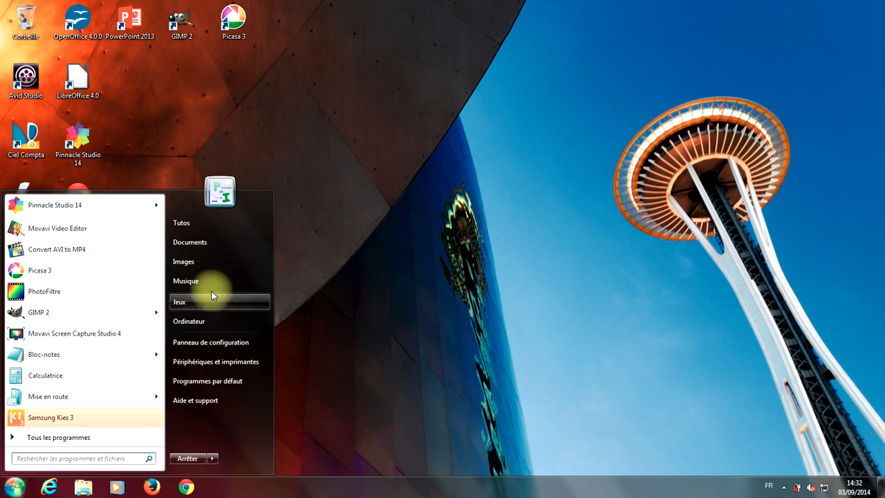
click(211, 248)
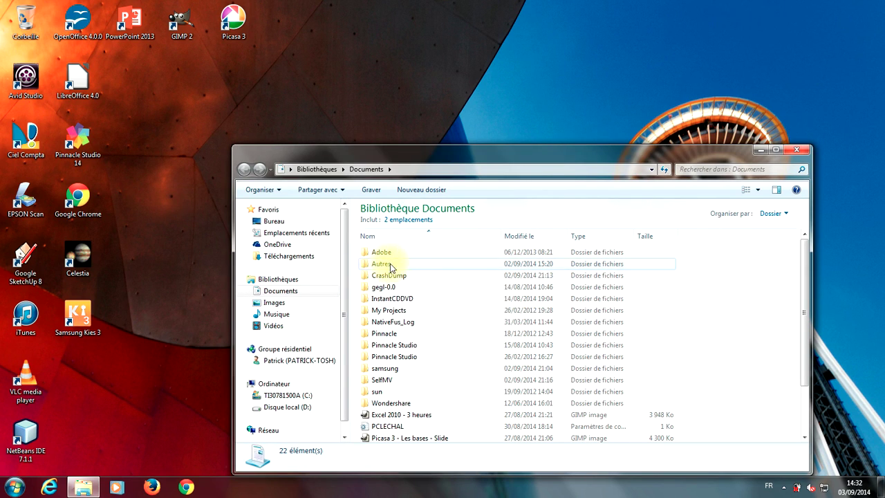
mouse_move(386, 267)
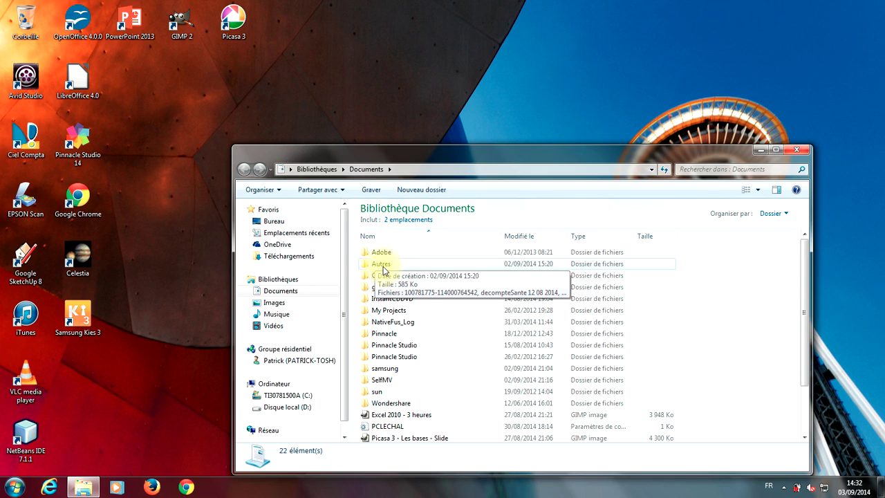
right_click(384, 270)
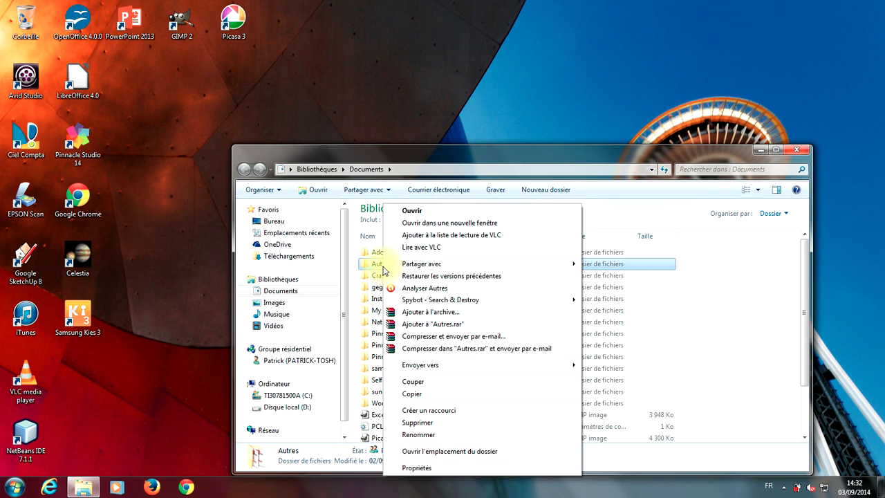
mouse_move(432, 366)
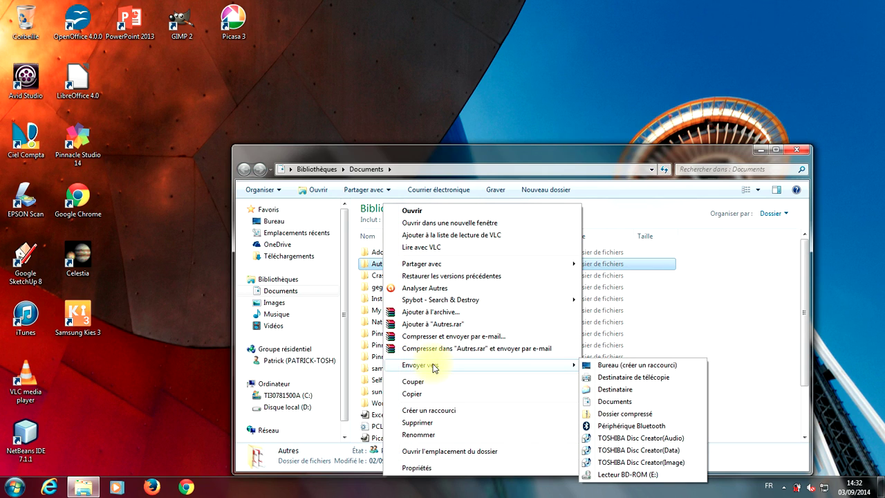
click(622, 365)
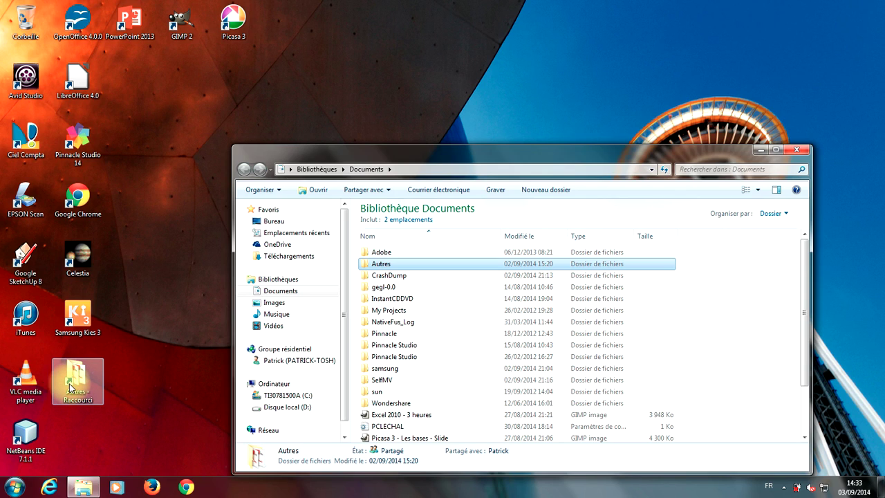
click(796, 149)
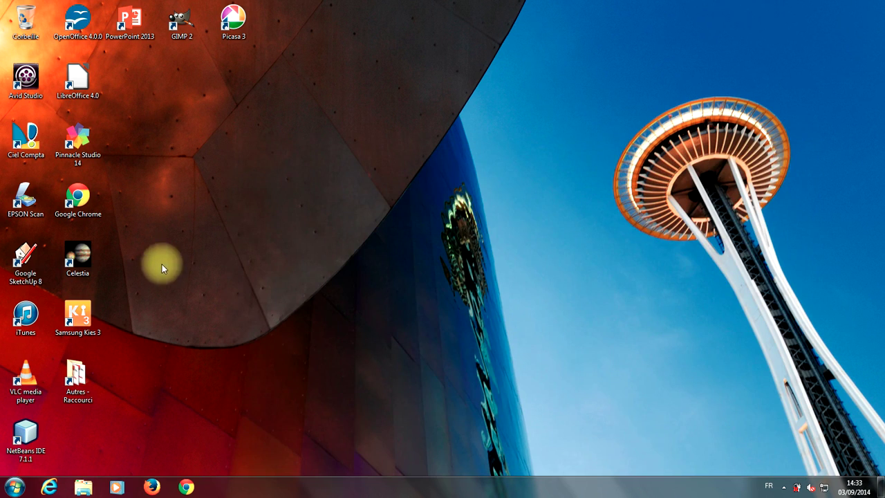
Step: Delete the Autres folder's shortcut from the desktop, sending it to the Recycle Bin
click(92, 398)
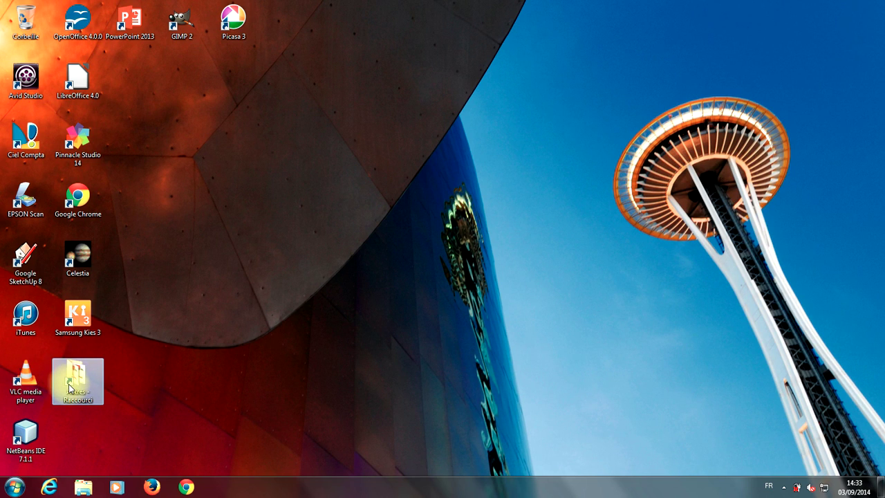
key(Delete)
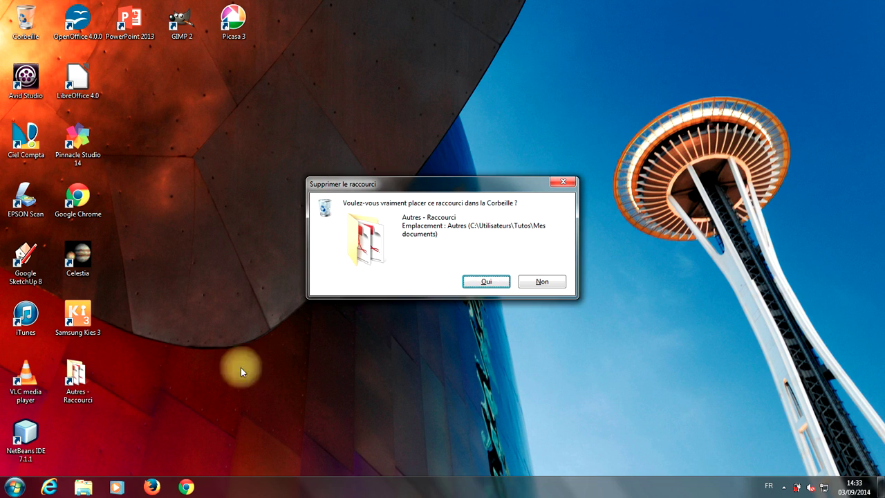
click(481, 282)
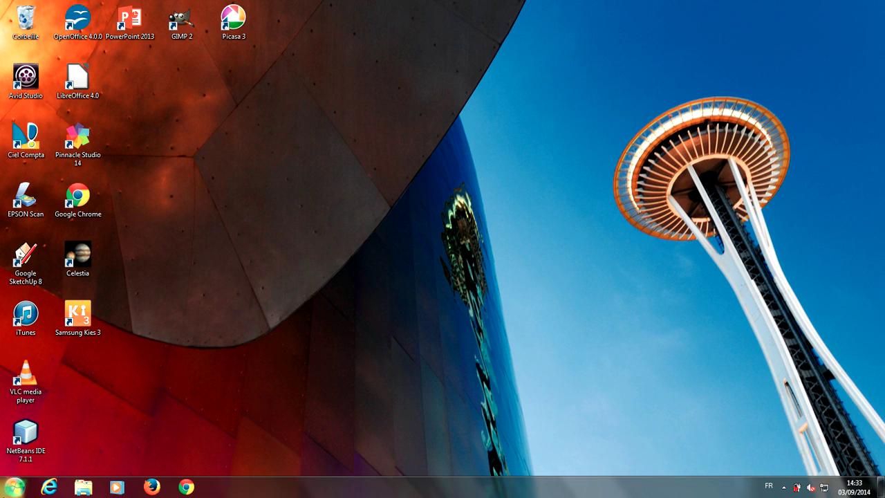
Step: Create a desktop shortcut to the Pinnacle folder in the Documents library
click(15, 487)
click(194, 251)
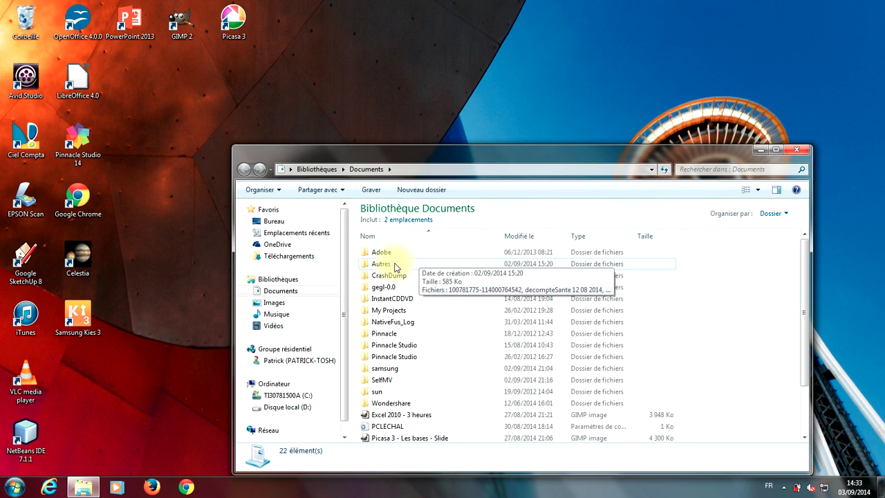
right_click(387, 335)
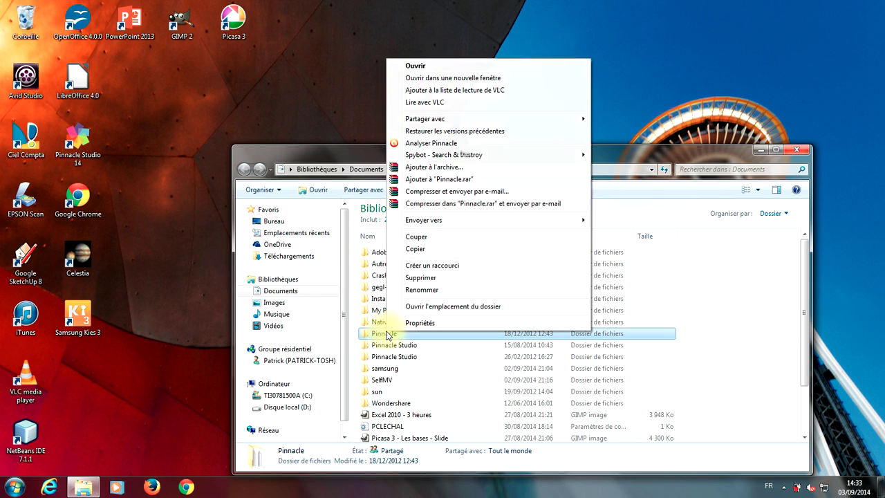
mouse_move(426, 225)
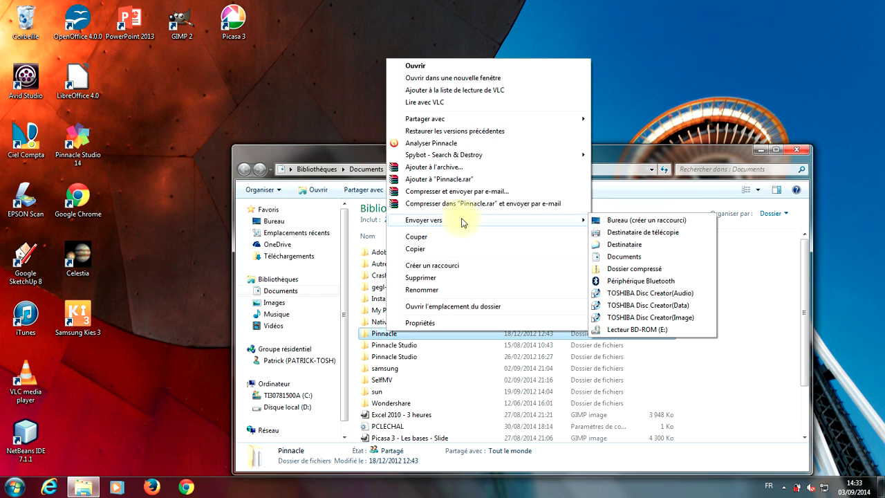
click(654, 221)
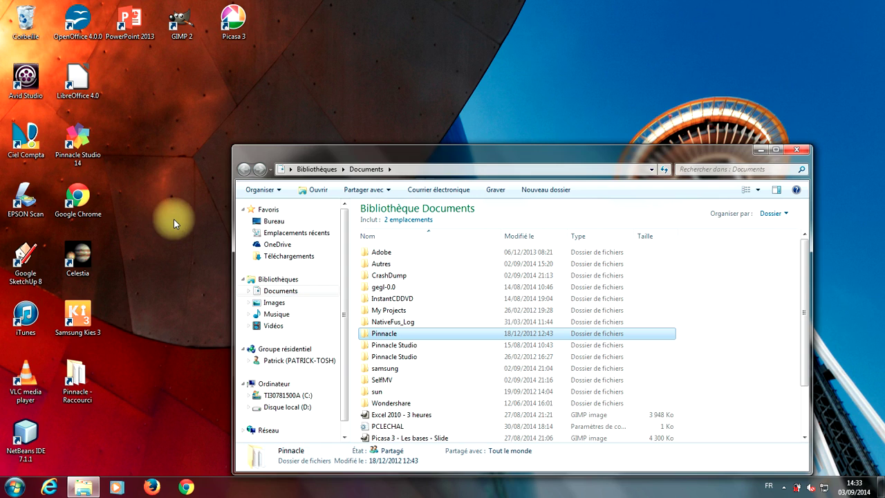
Step: Create a desktop shortcut to the Images library
right_click(275, 305)
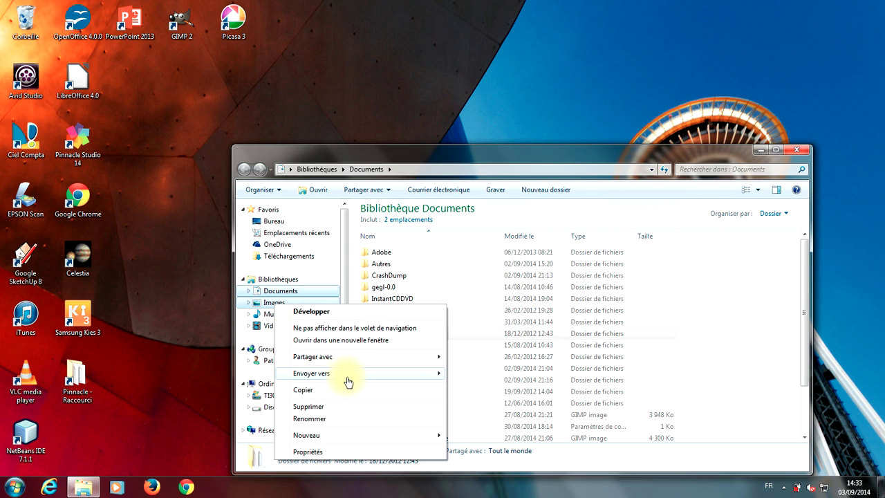
mouse_move(346, 381)
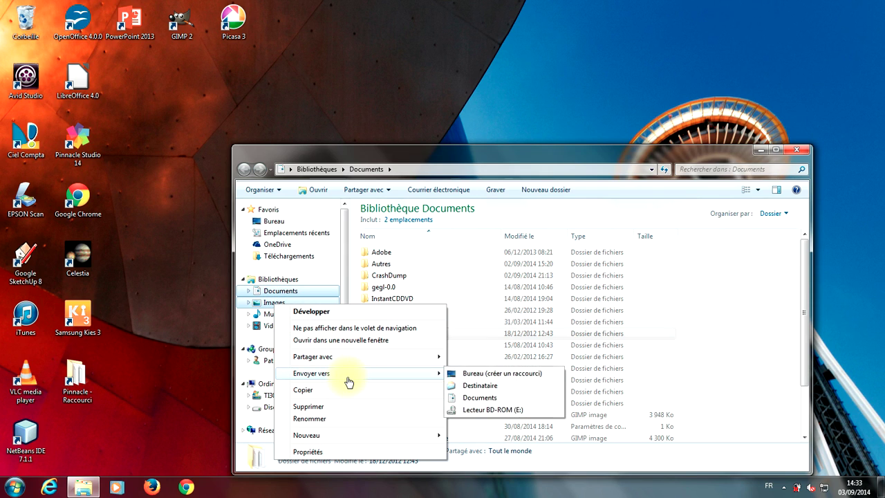
click(490, 375)
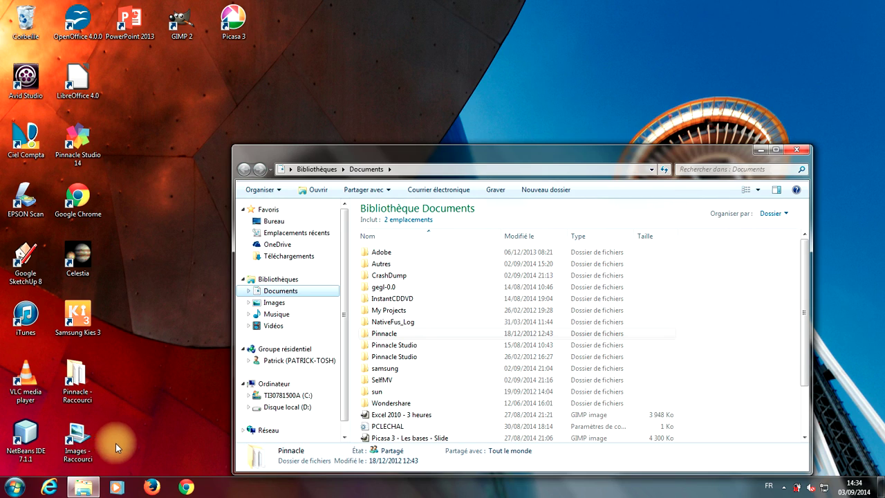
Step: Create a desktop shortcut to the file Excel 2010 - 3 heures in the Documents library and close the library window
right_click(413, 418)
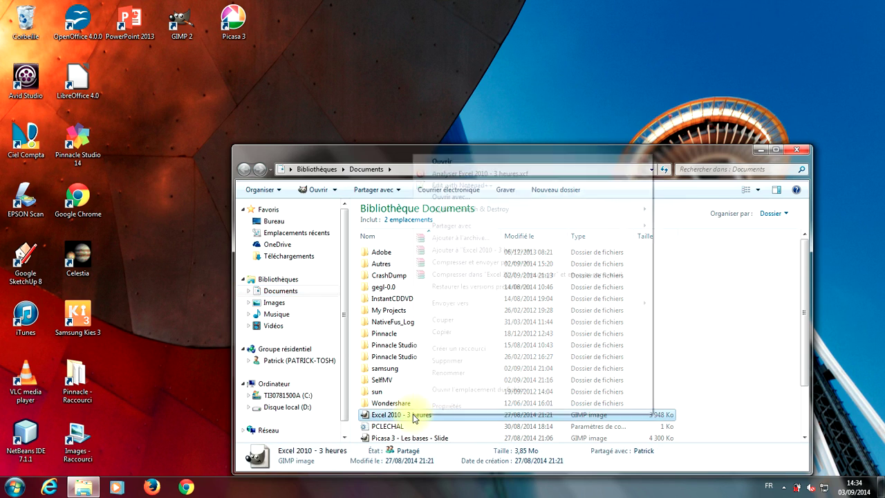
mouse_move(482, 308)
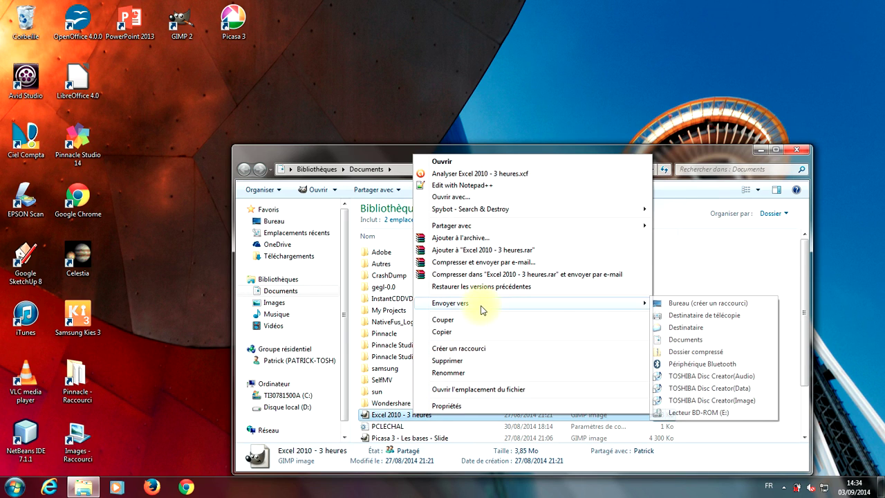
click(712, 304)
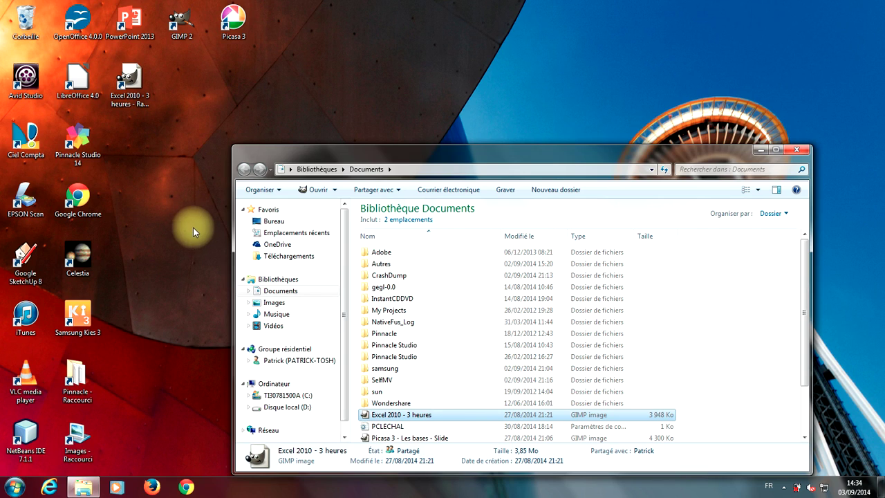
click(797, 150)
Step: Permanently delete the Excel 2010 - 3 heures, Images and Pinnacle shortcuts from the desktop together, bypassing the Recycle Bin
click(130, 87)
ctrl+click(80, 437)
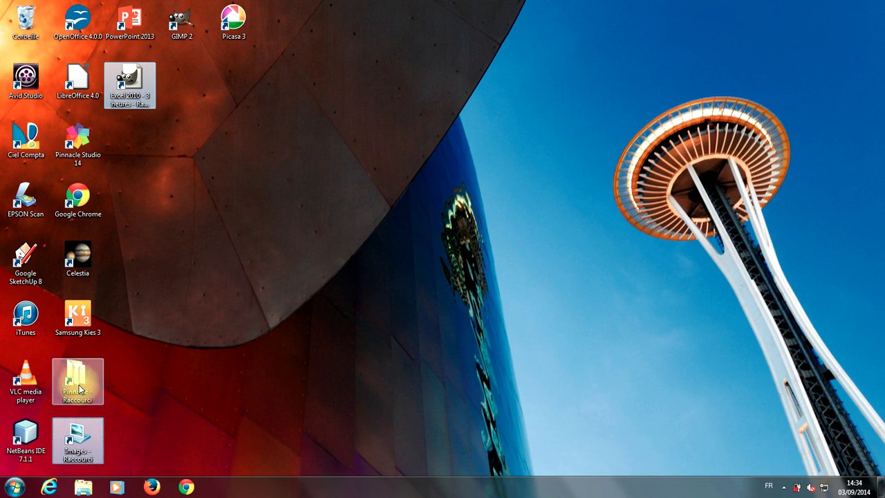
ctrl+click(76, 387)
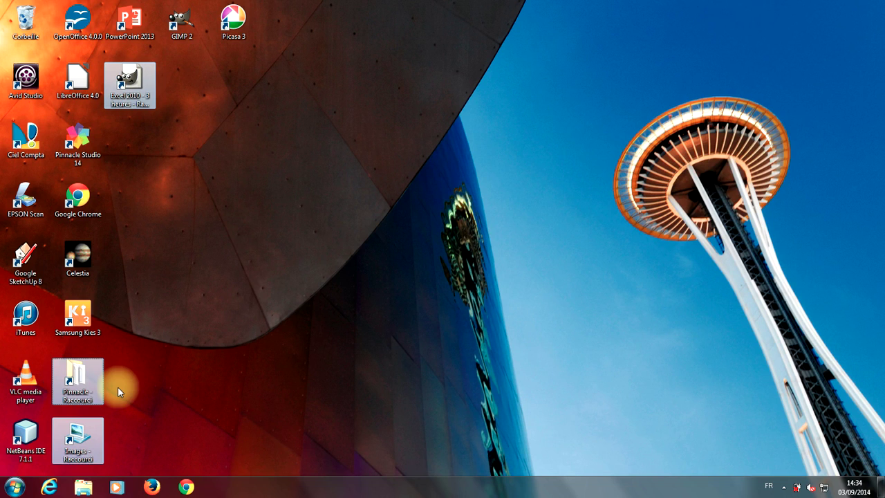
key(shift+Delete)
key(Return)
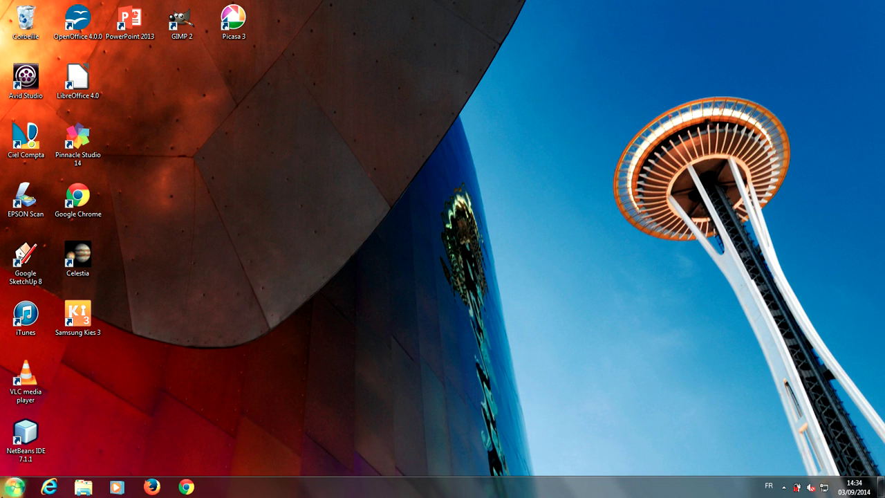
click(14, 486)
click(47, 439)
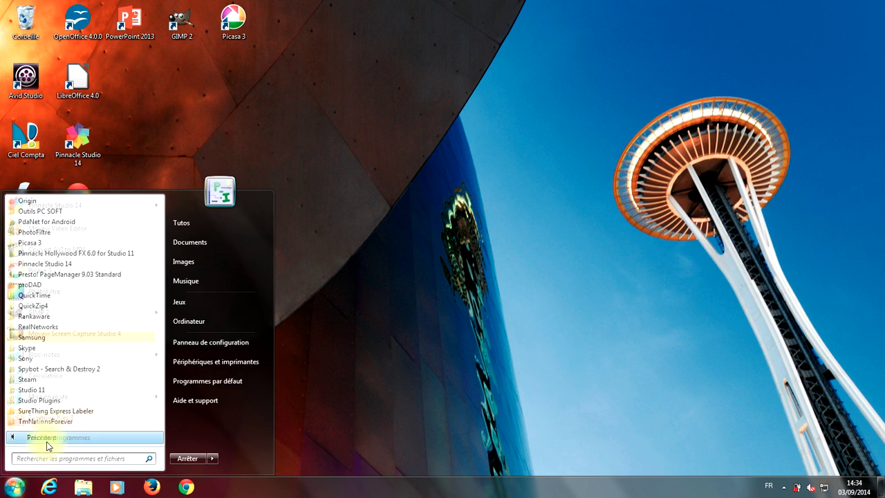
click(60, 350)
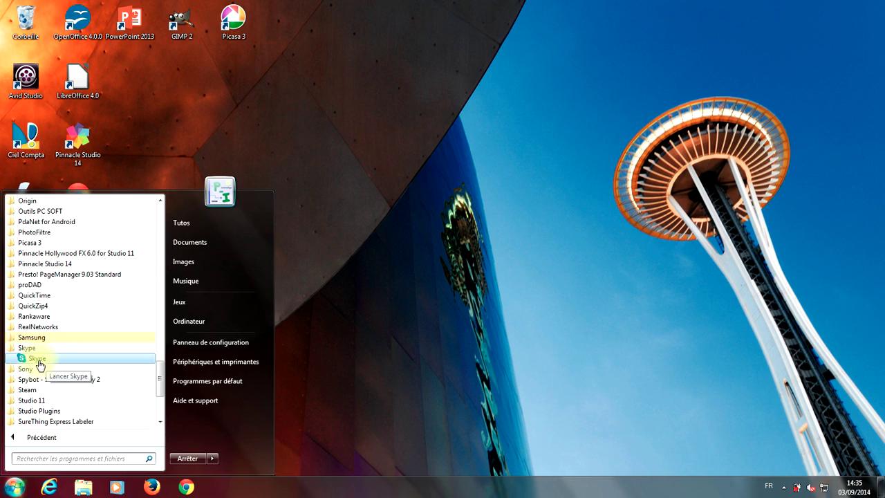
right_click(42, 364)
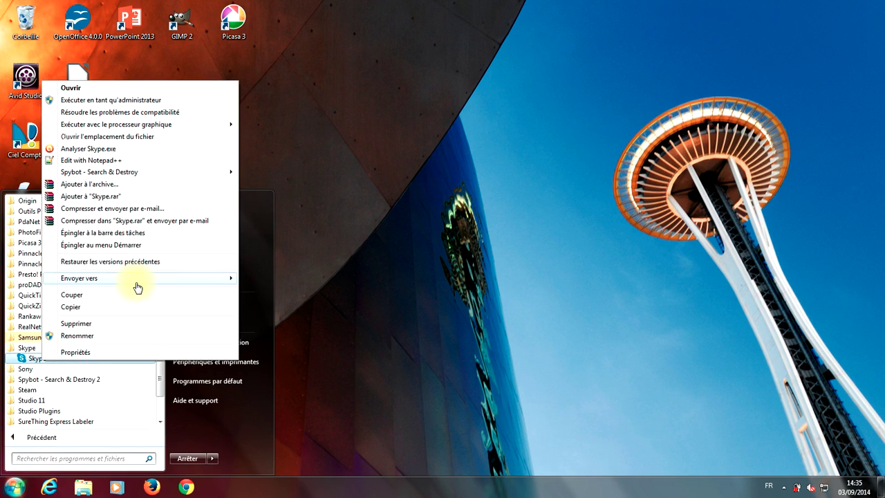
mouse_move(136, 287)
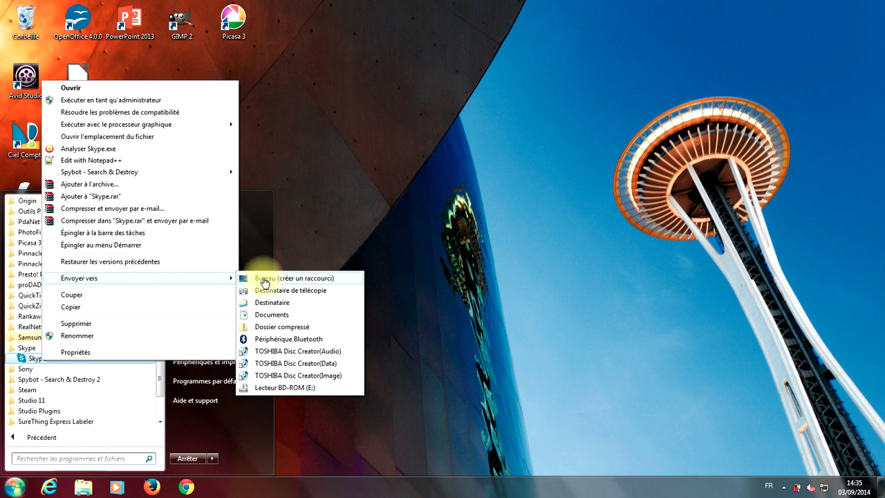
click(386, 244)
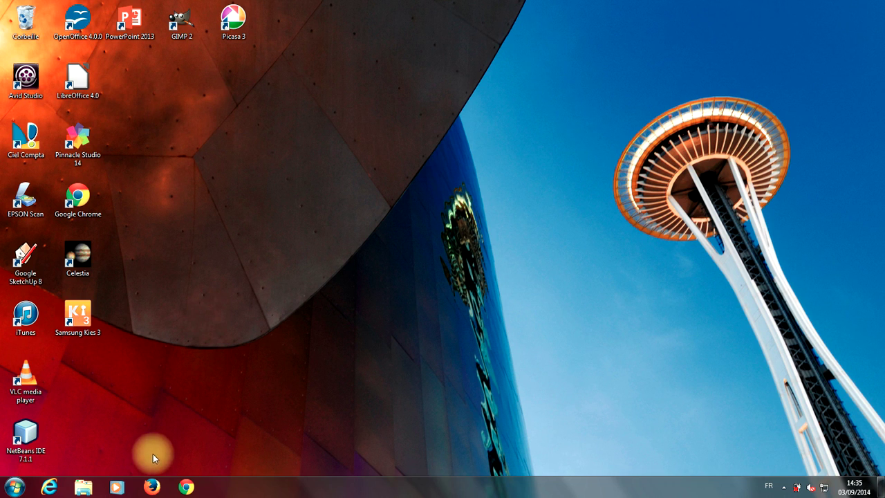
Step: Open Firefox, copy the full address of the Google France home page, and close the browser
click(152, 487)
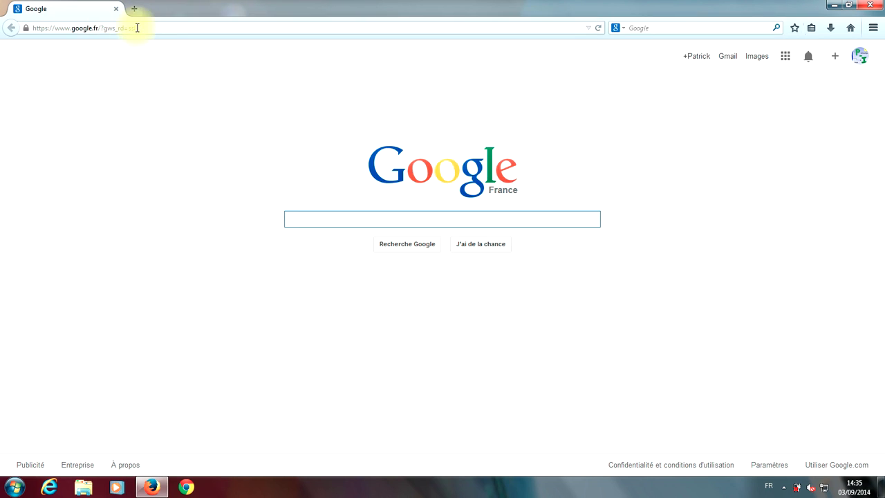
right_click(88, 28)
key(ctrl+c)
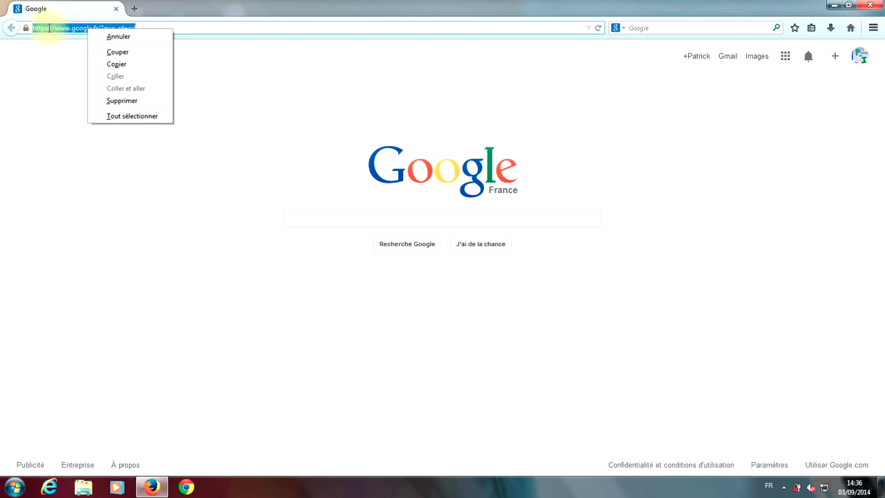
click(114, 68)
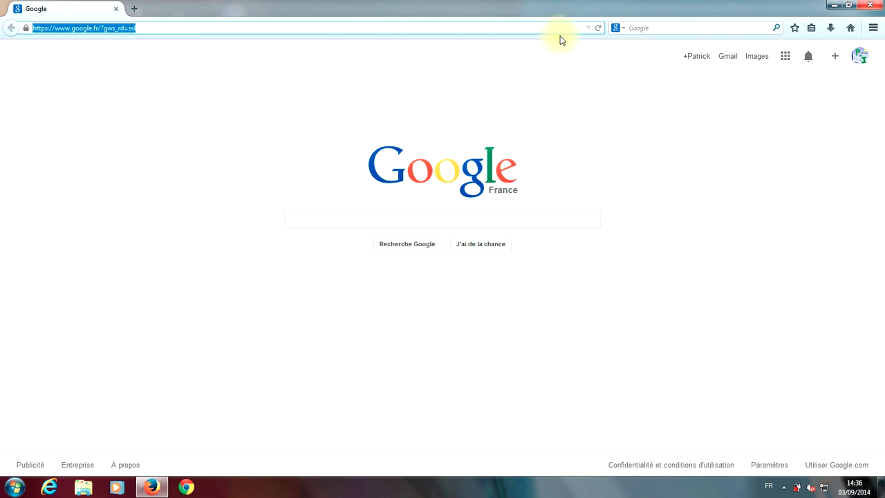
click(876, 5)
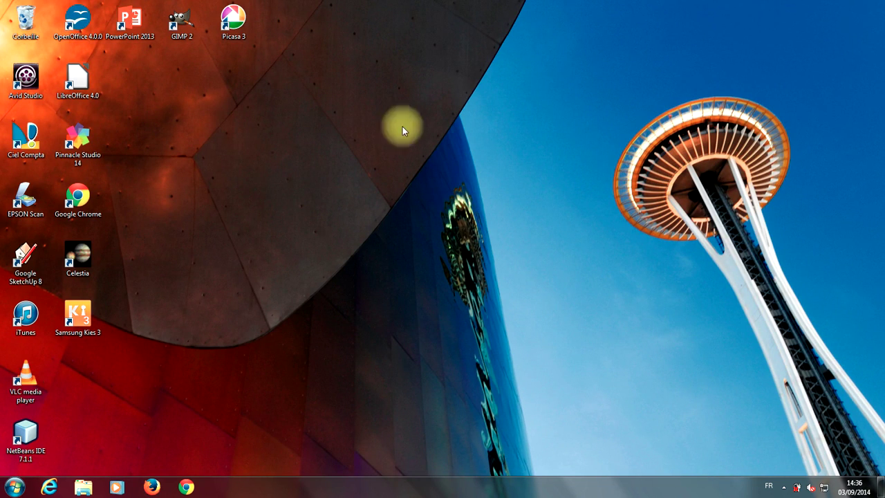
right_click(366, 140)
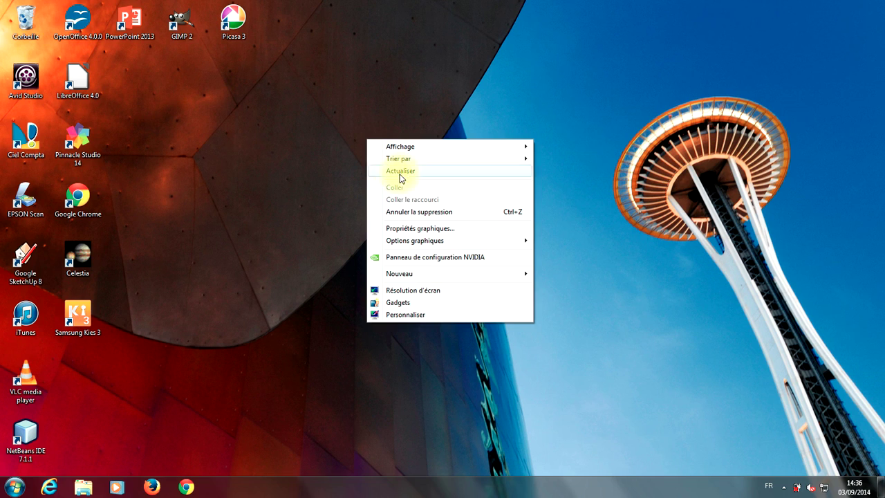
mouse_move(420, 280)
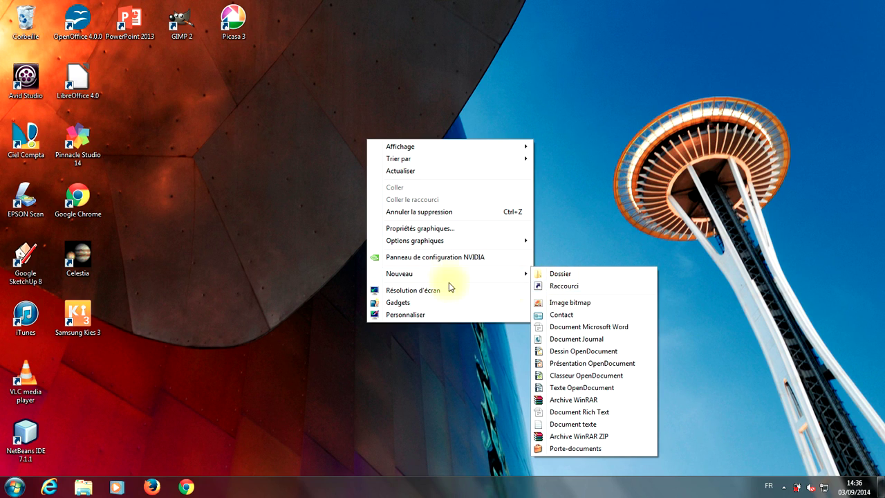
click(561, 285)
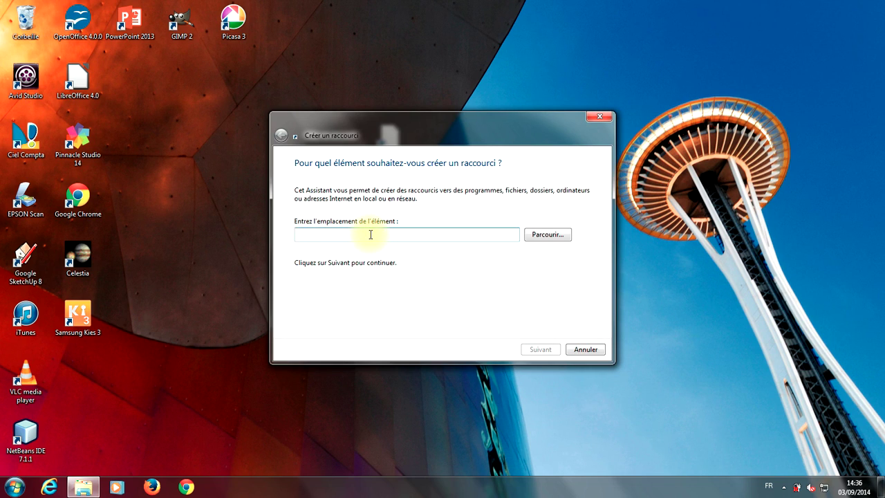
right_click(324, 234)
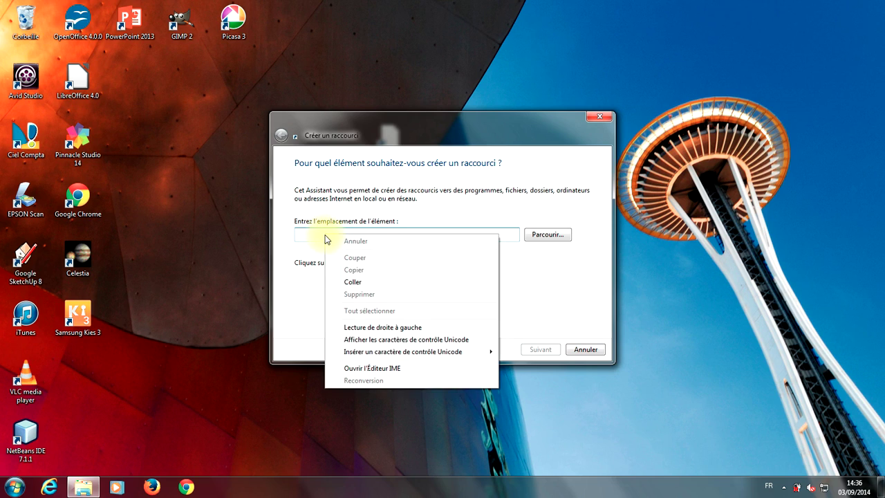
click(355, 282)
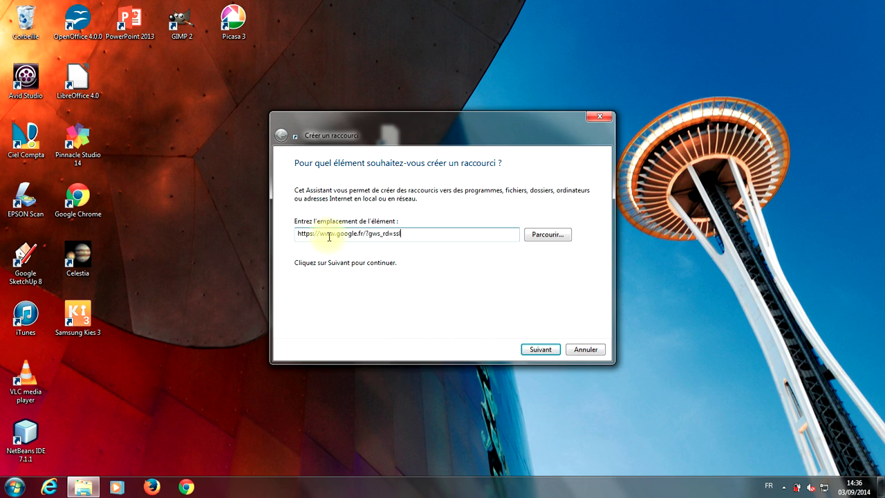
Step: Copy and clear the address in the shortcut's location, and paste it back in
drag(415, 233, 249, 235)
key(ctrl+c)
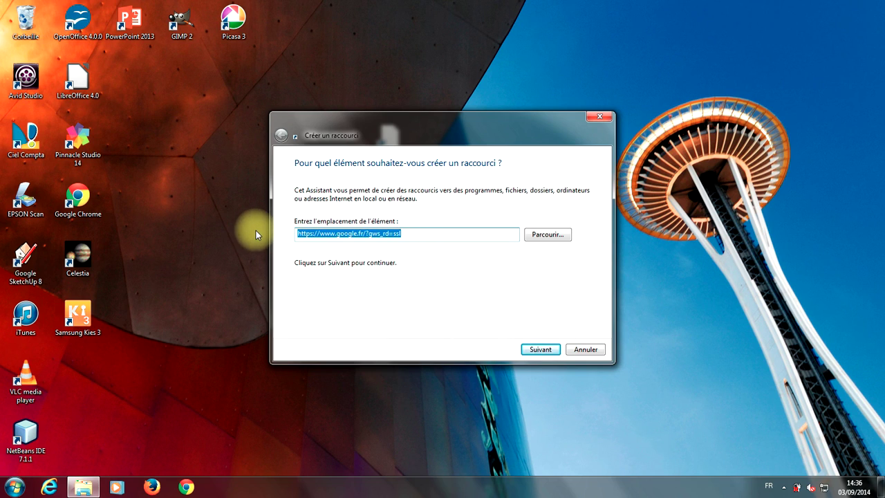
key(BackSpace)
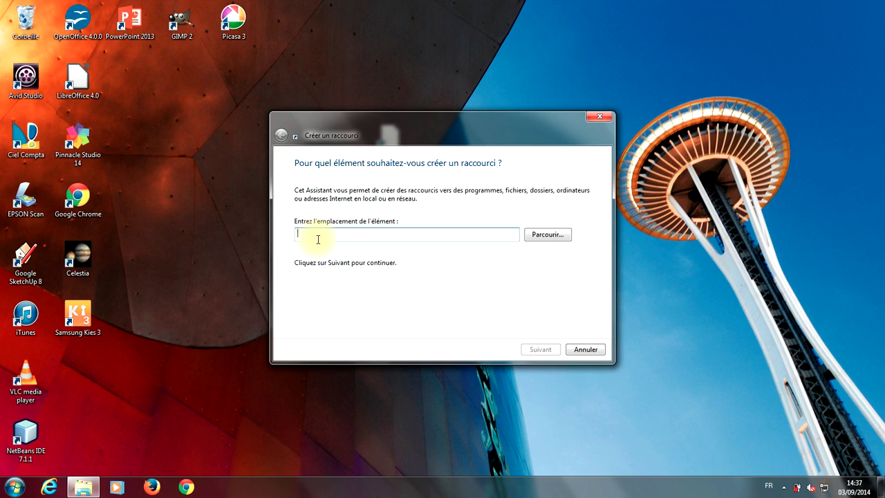
key(ctrl+v)
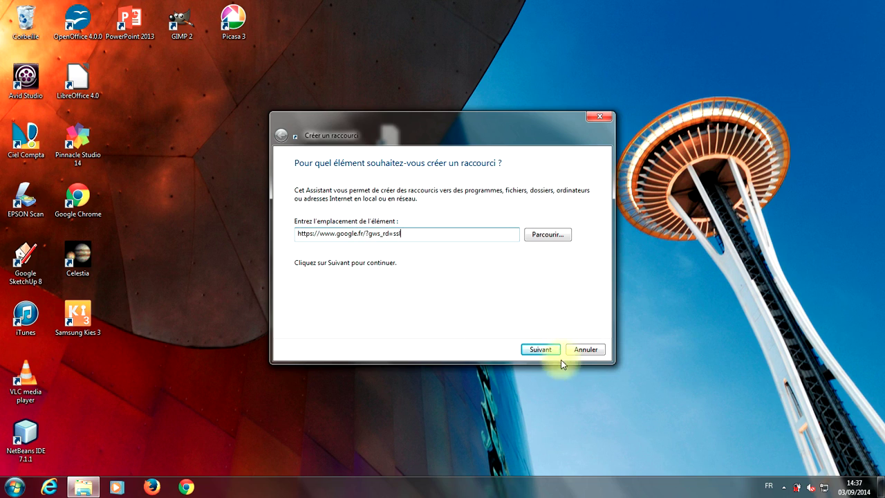
Step: Name the new web shortcut Google and finish creating it
click(542, 351)
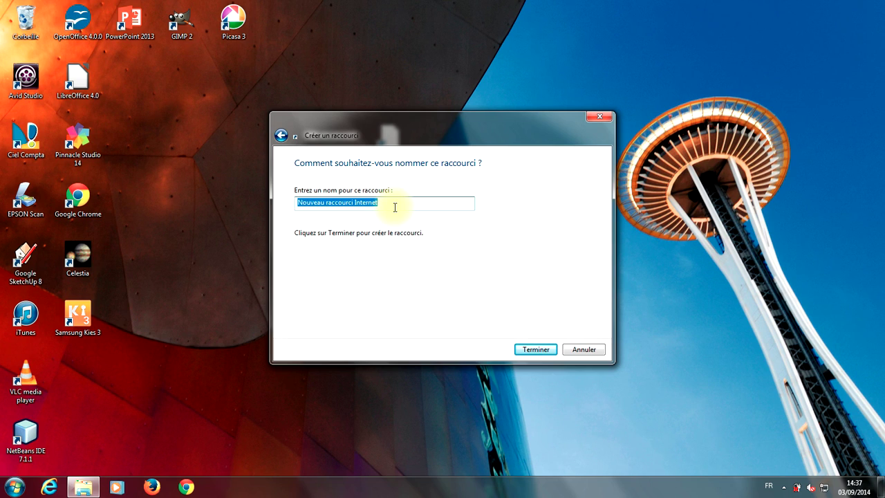
text(Google)
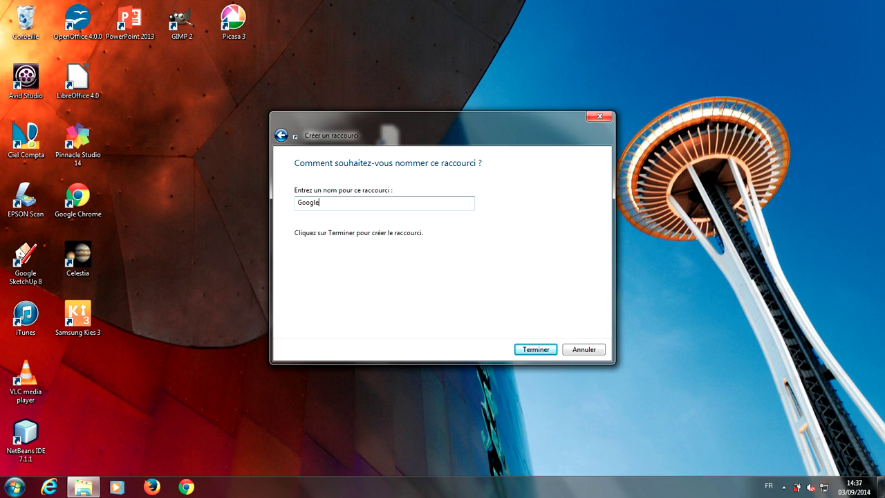
click(539, 352)
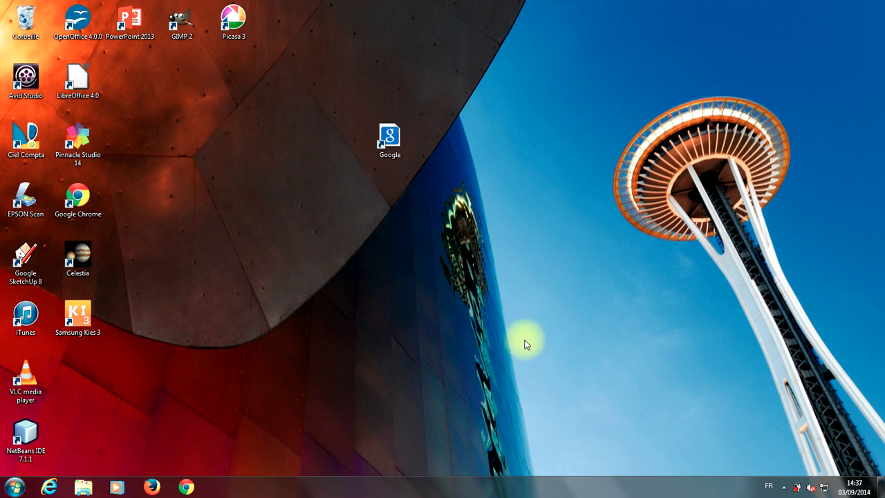
Step: Move the Google shortcut closer to the other desktop icons and open it to test the link
drag(389, 137, 177, 135)
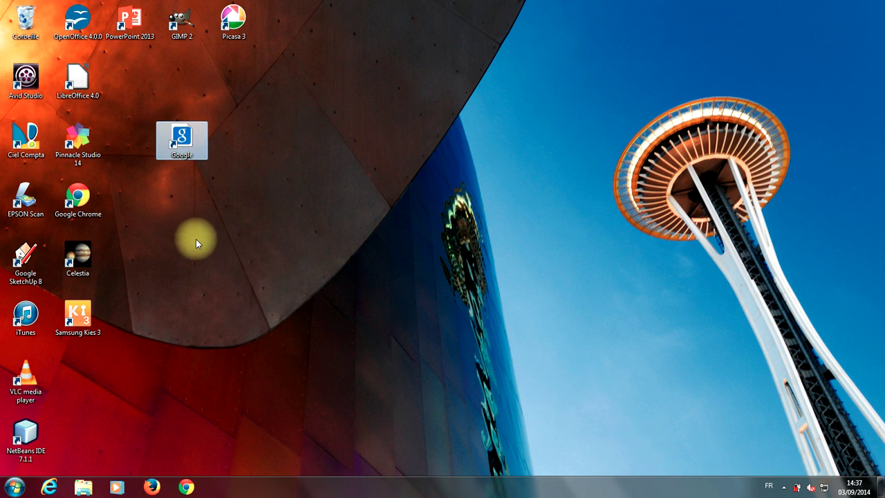
double_click(188, 136)
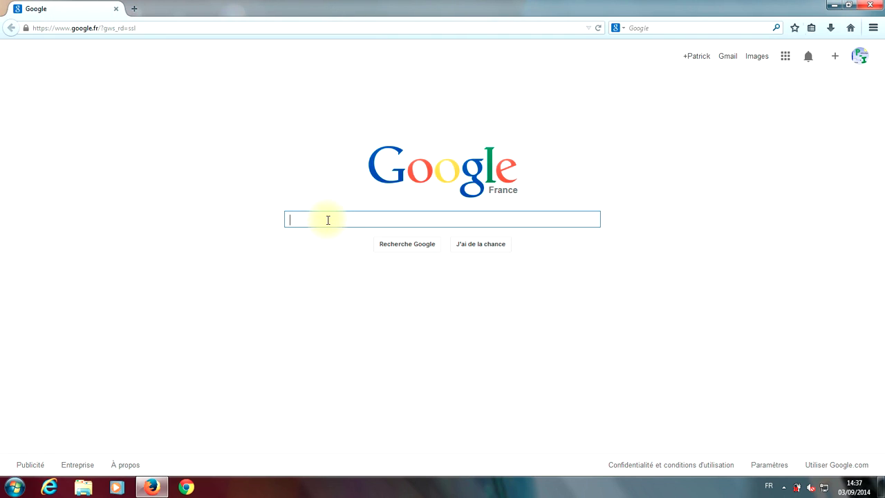
Step: Search Google for yahoo and open the Yahoo France site from the results
text(yahoo)
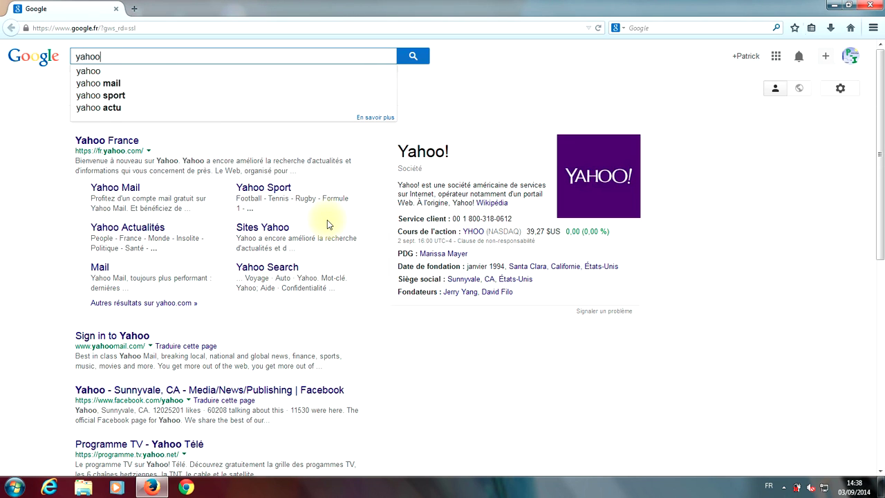
key(Return)
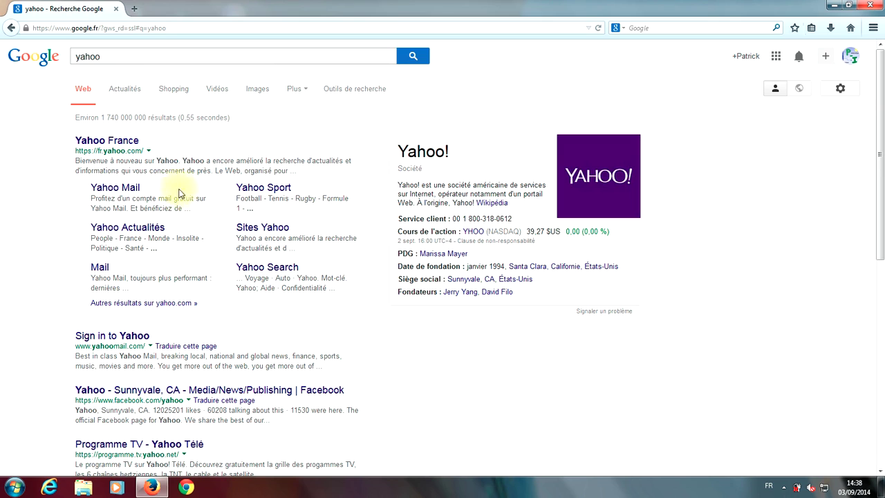
click(120, 144)
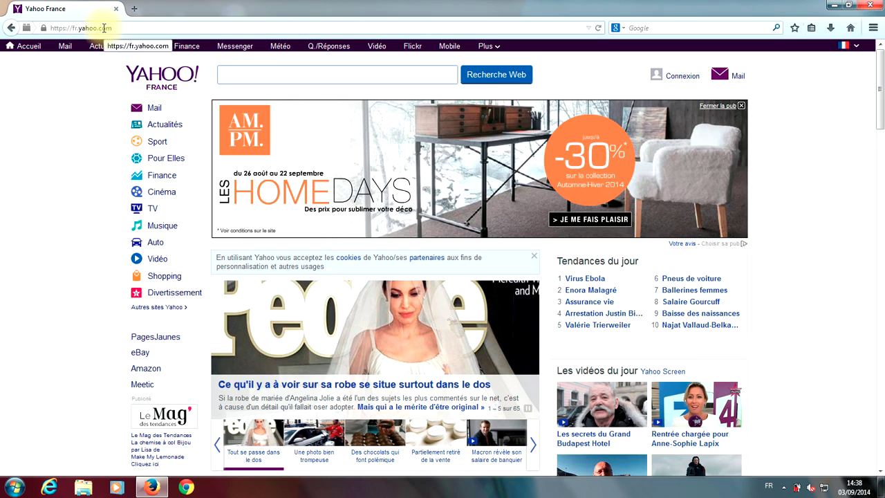
Step: Copy the Yahoo France page address and close the browser to return to the desktop
right_click(98, 28)
key(ctrl+c)
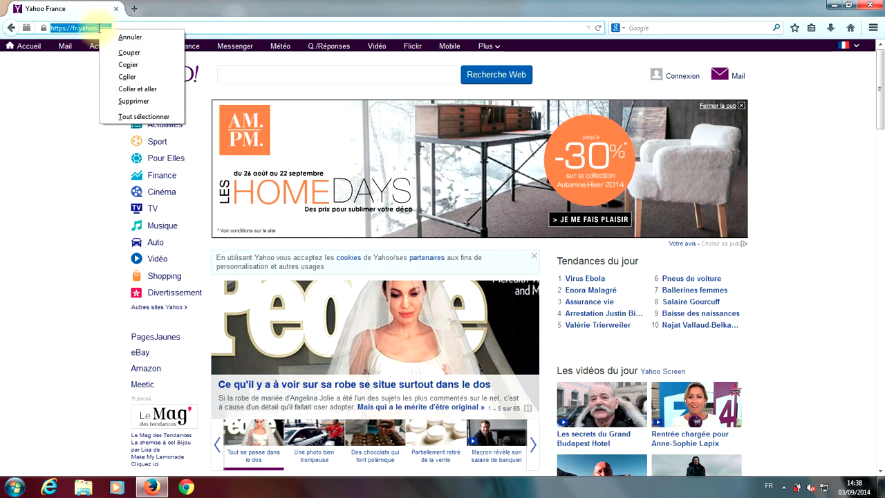
click(132, 70)
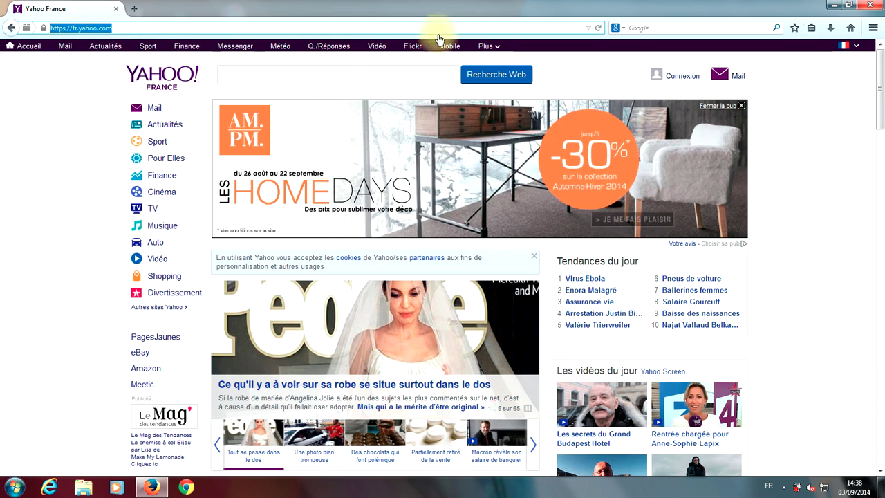
click(879, 5)
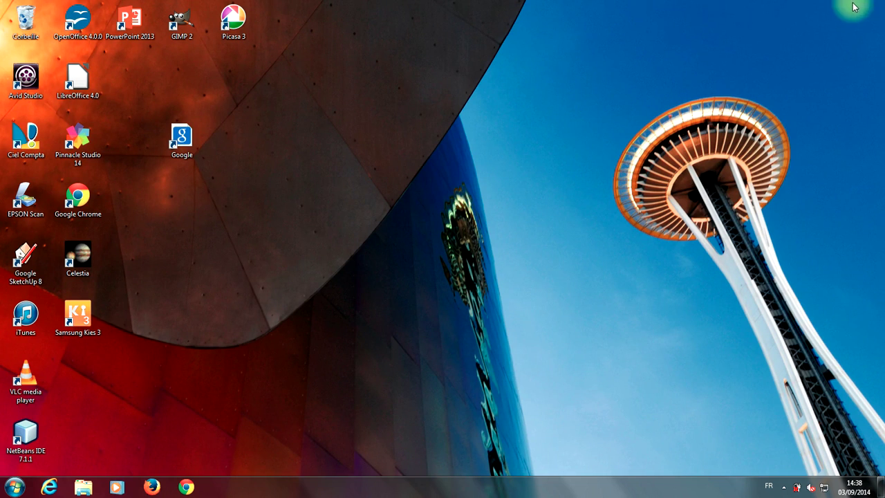
right_click(409, 182)
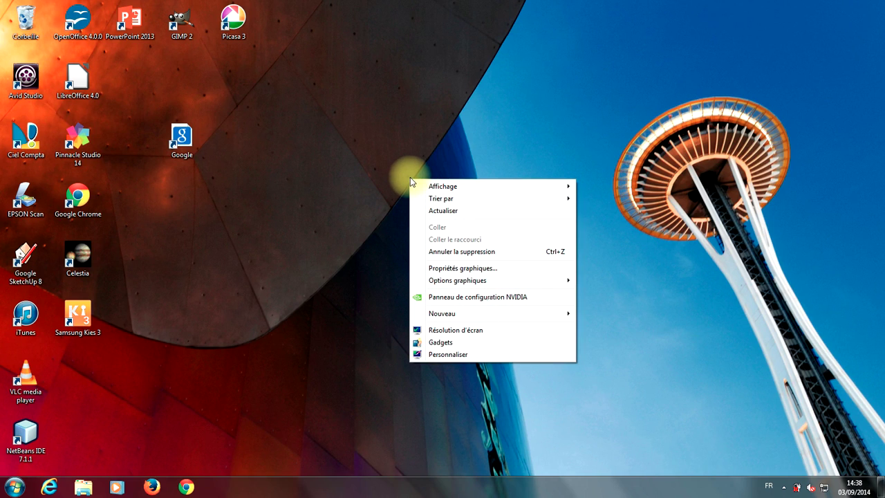
mouse_move(458, 316)
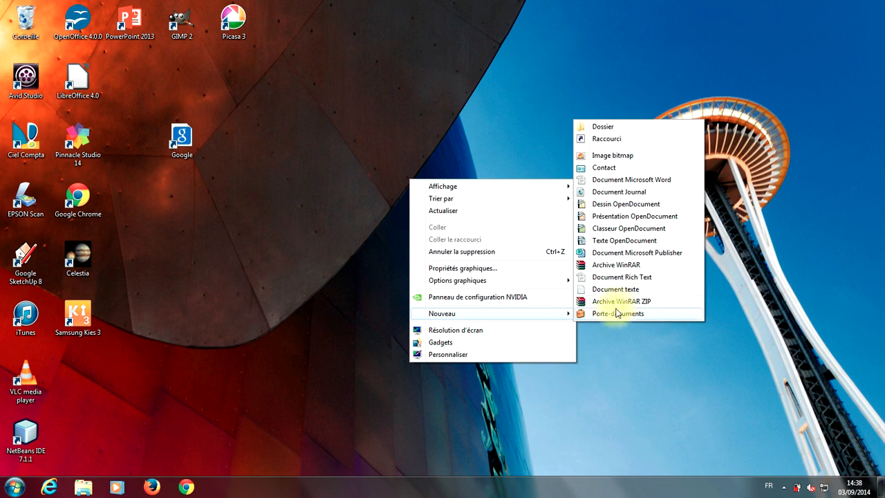
click(606, 139)
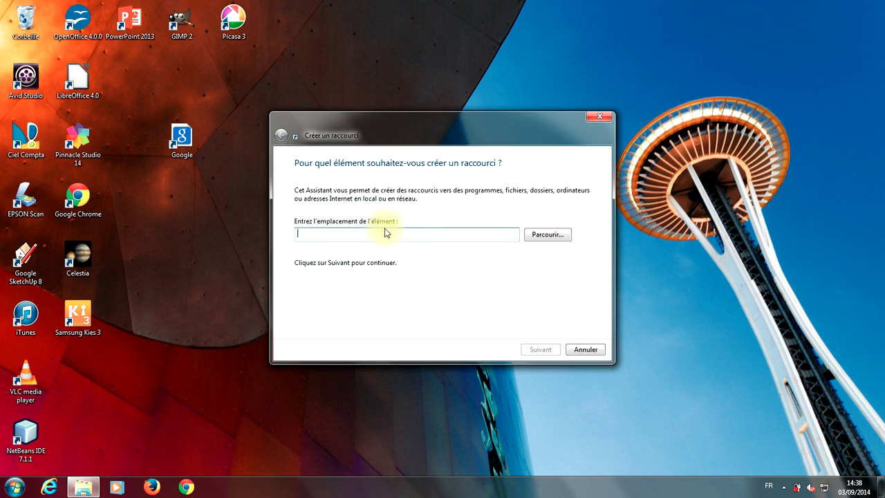
right_click(334, 234)
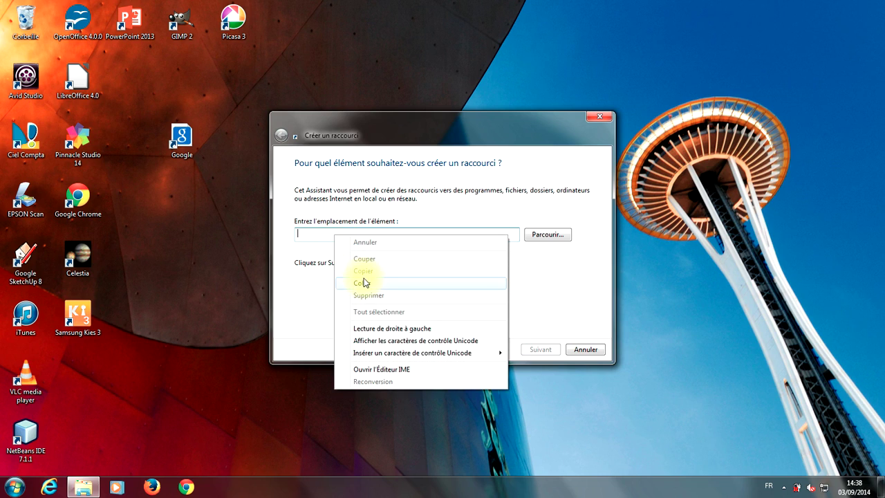
click(363, 282)
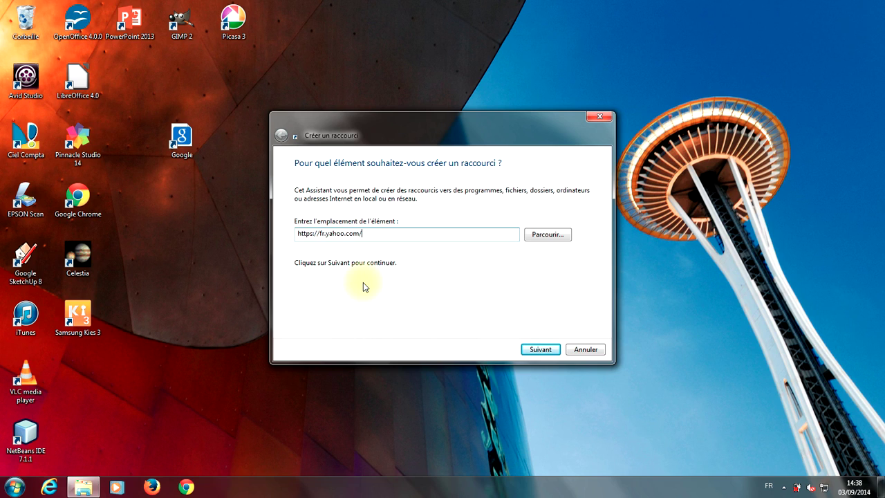
click(541, 349)
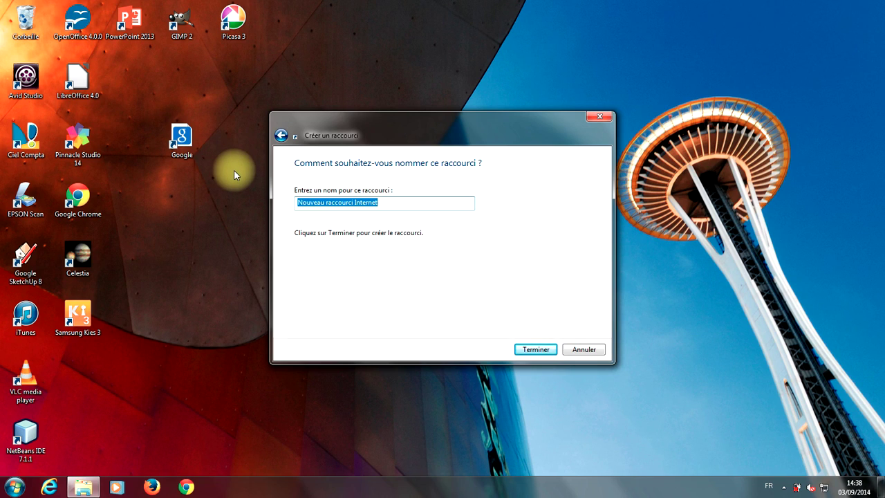
Step: Name the new web shortcut Yahoo and finish creating it
text(Yahoo)
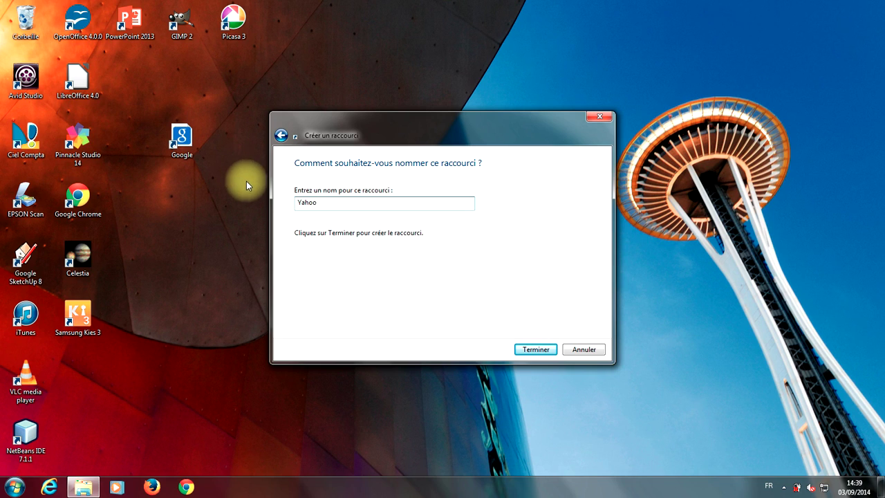
click(533, 352)
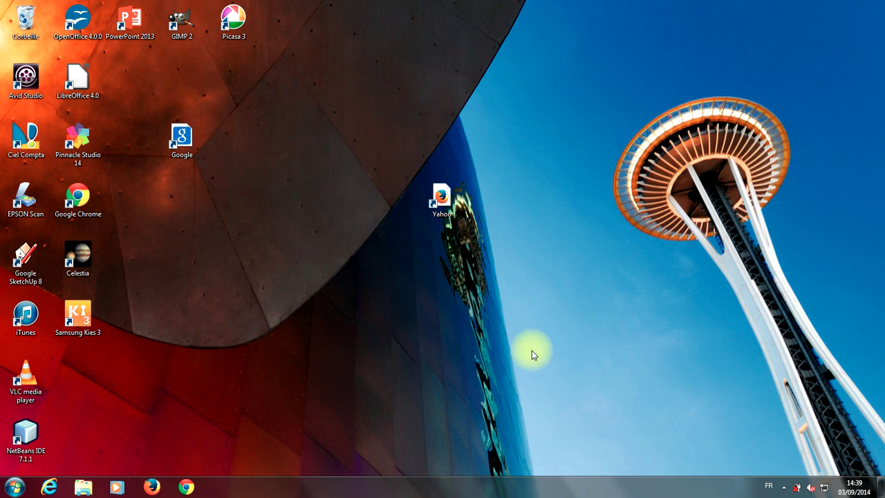
Step: Move the Yahoo shortcut beside the Google shortcut, open it to test the link, and close the browser
drag(442, 198, 234, 144)
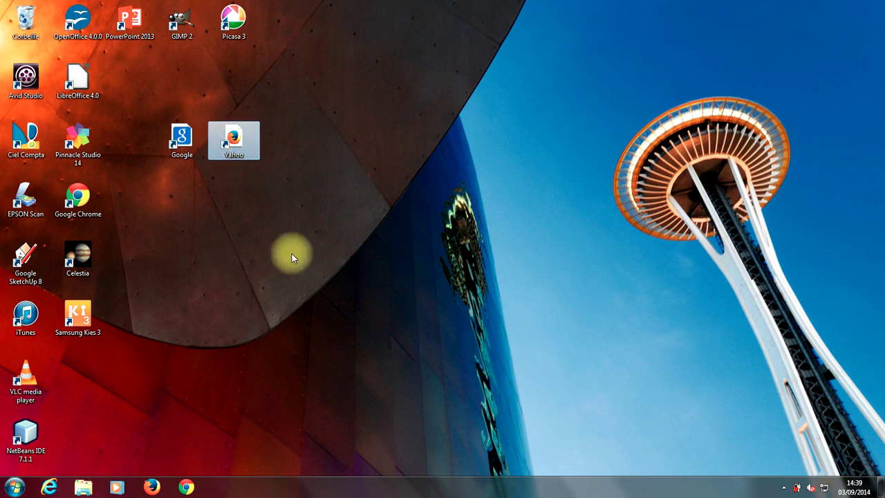
double_click(240, 154)
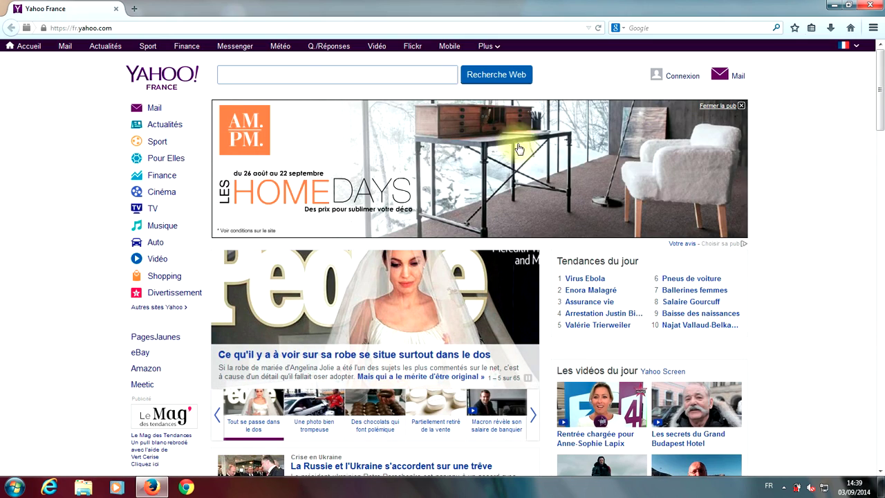
click(866, 7)
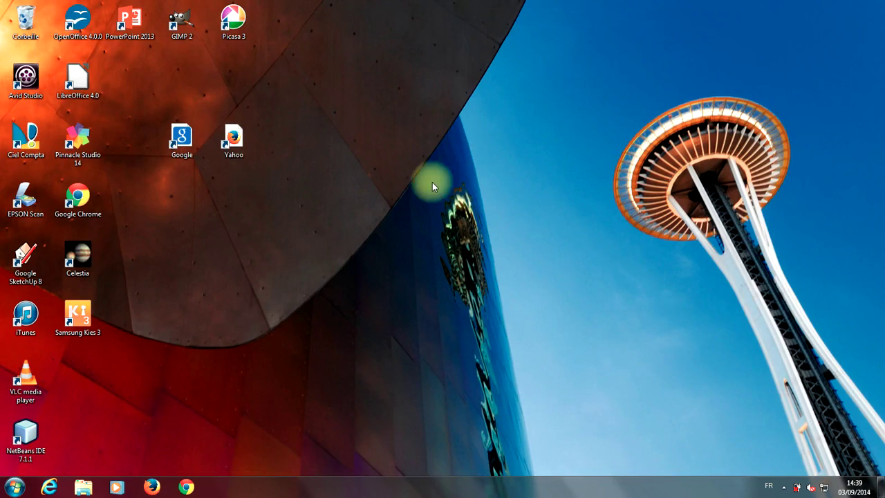